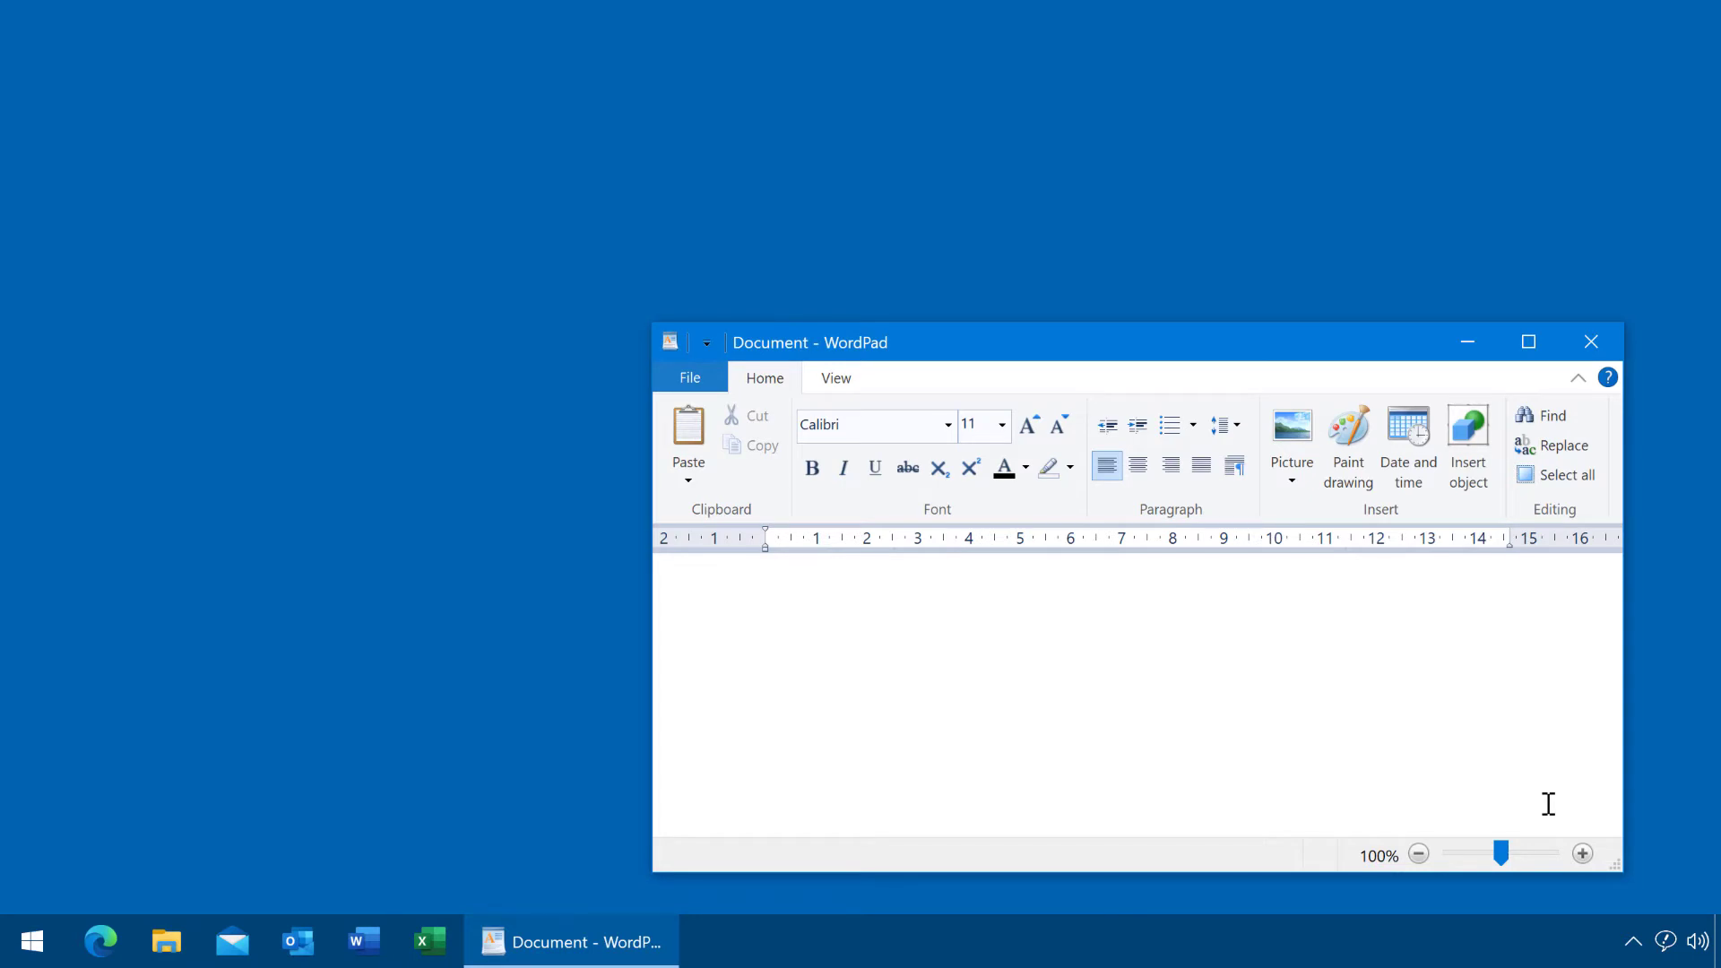
# Run the Quote phrase from the tray, entering quantity 5 and unit price 12.5.
pyautogui.click(1667, 939)
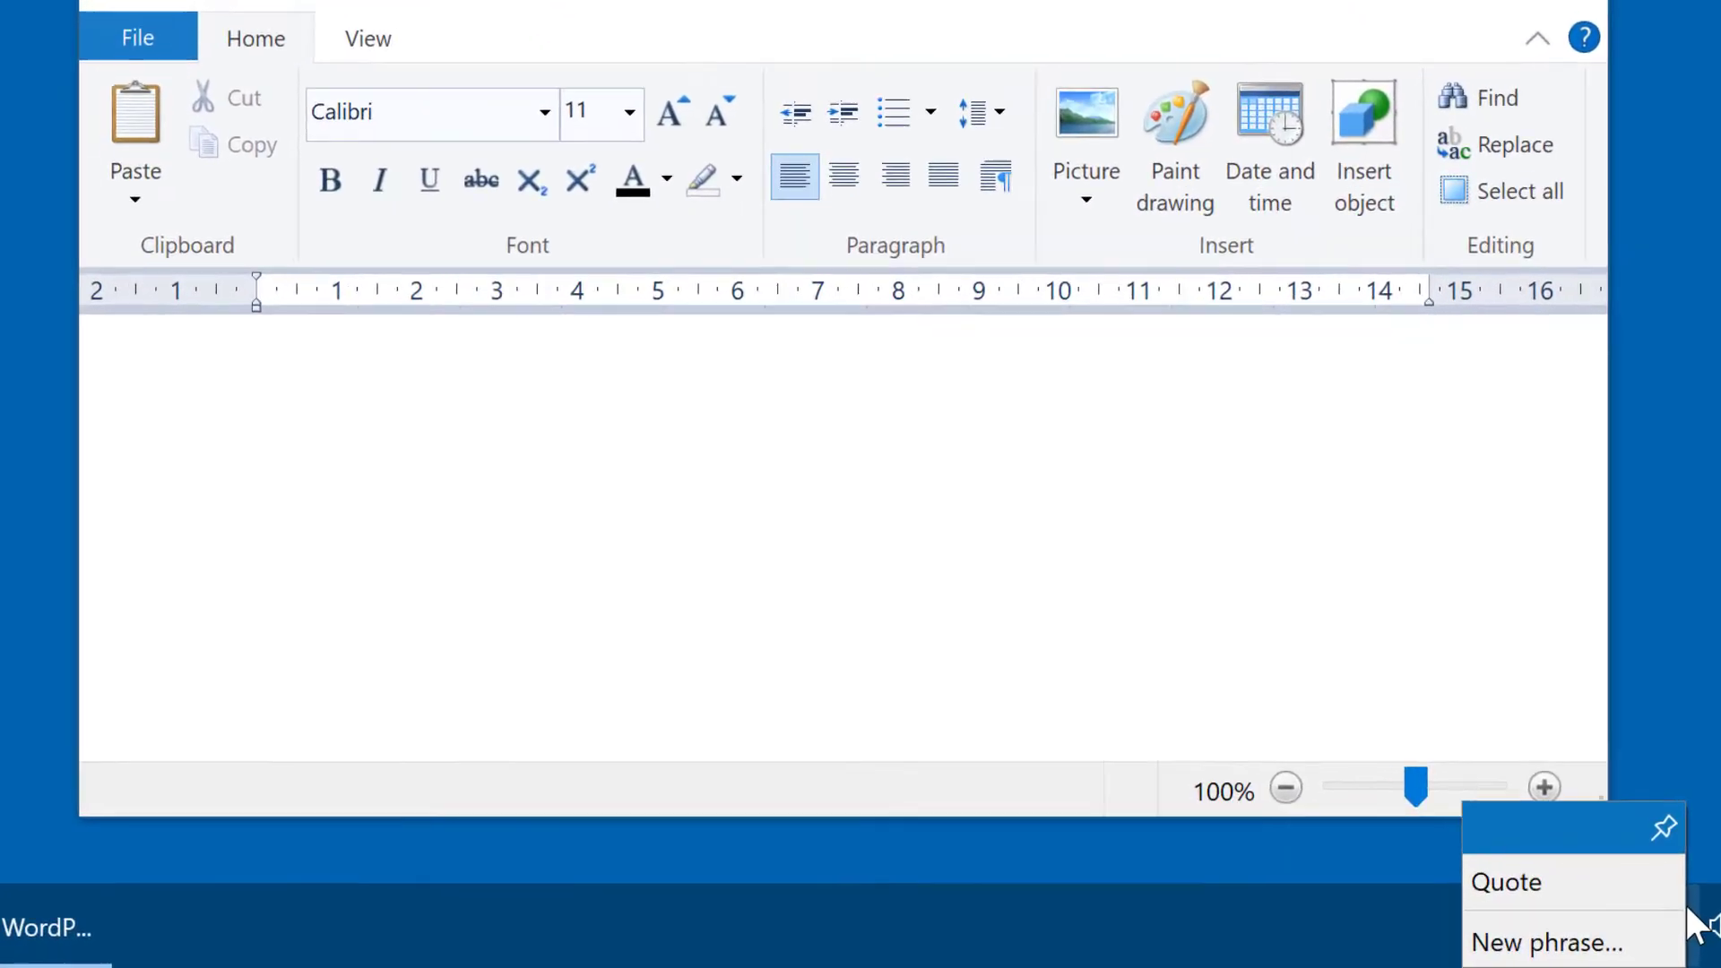
pyautogui.click(1594, 885)
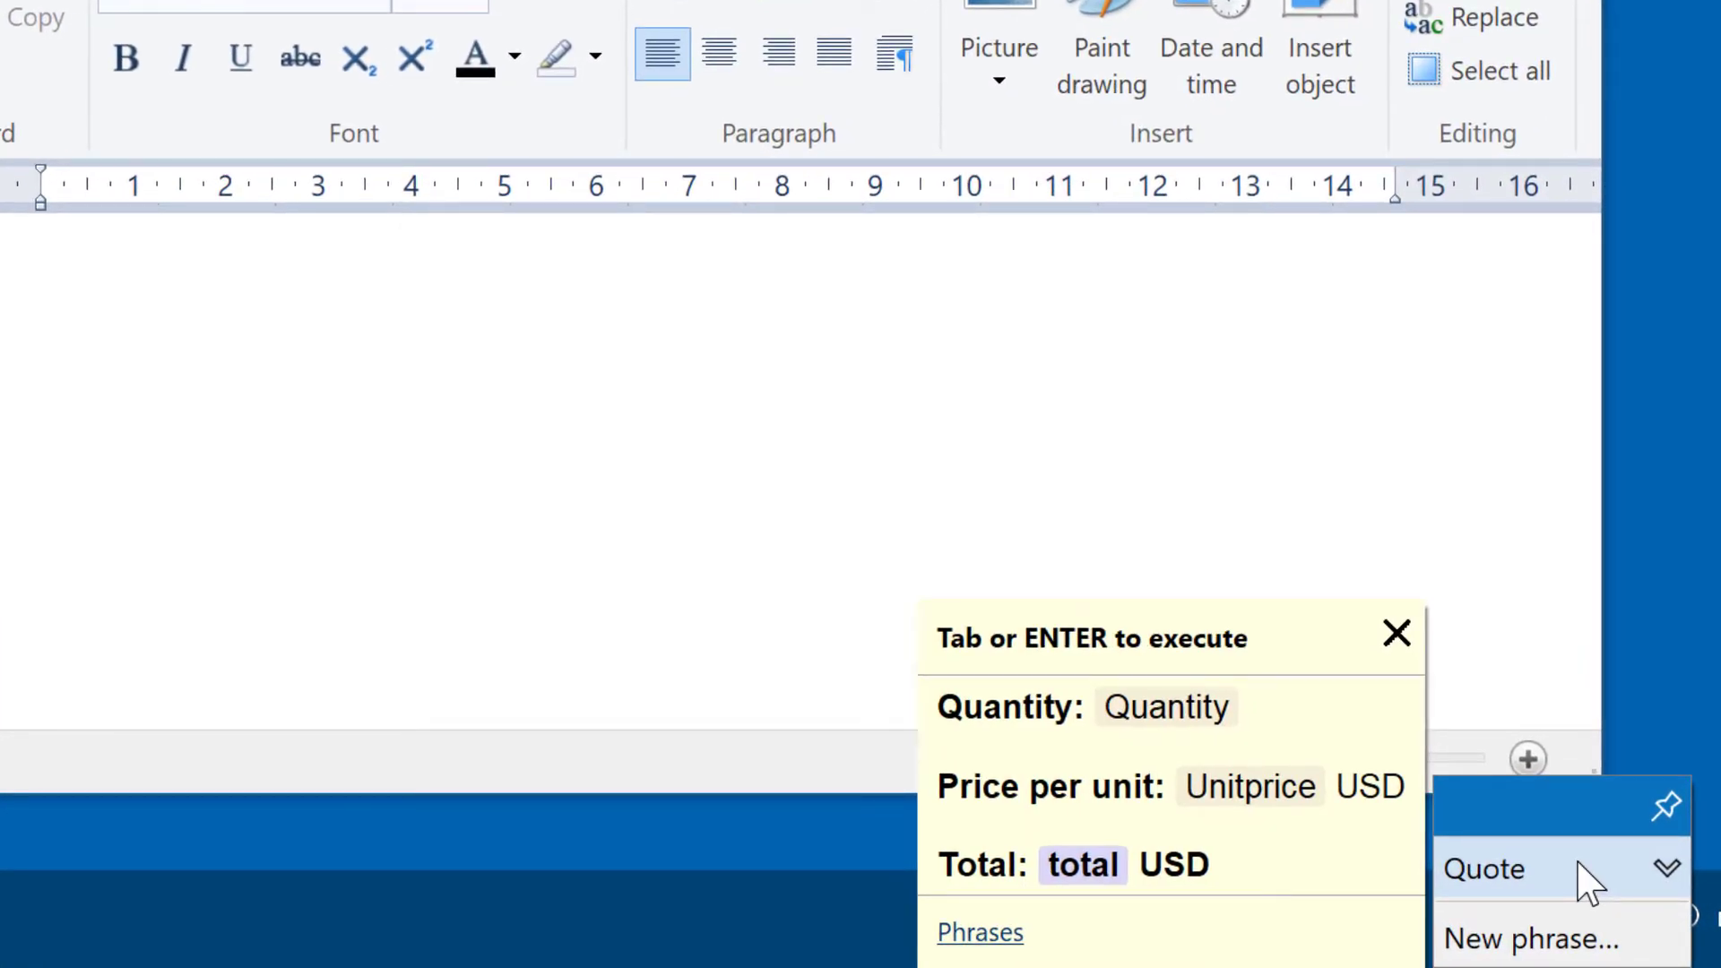
pyautogui.click(1586, 883)
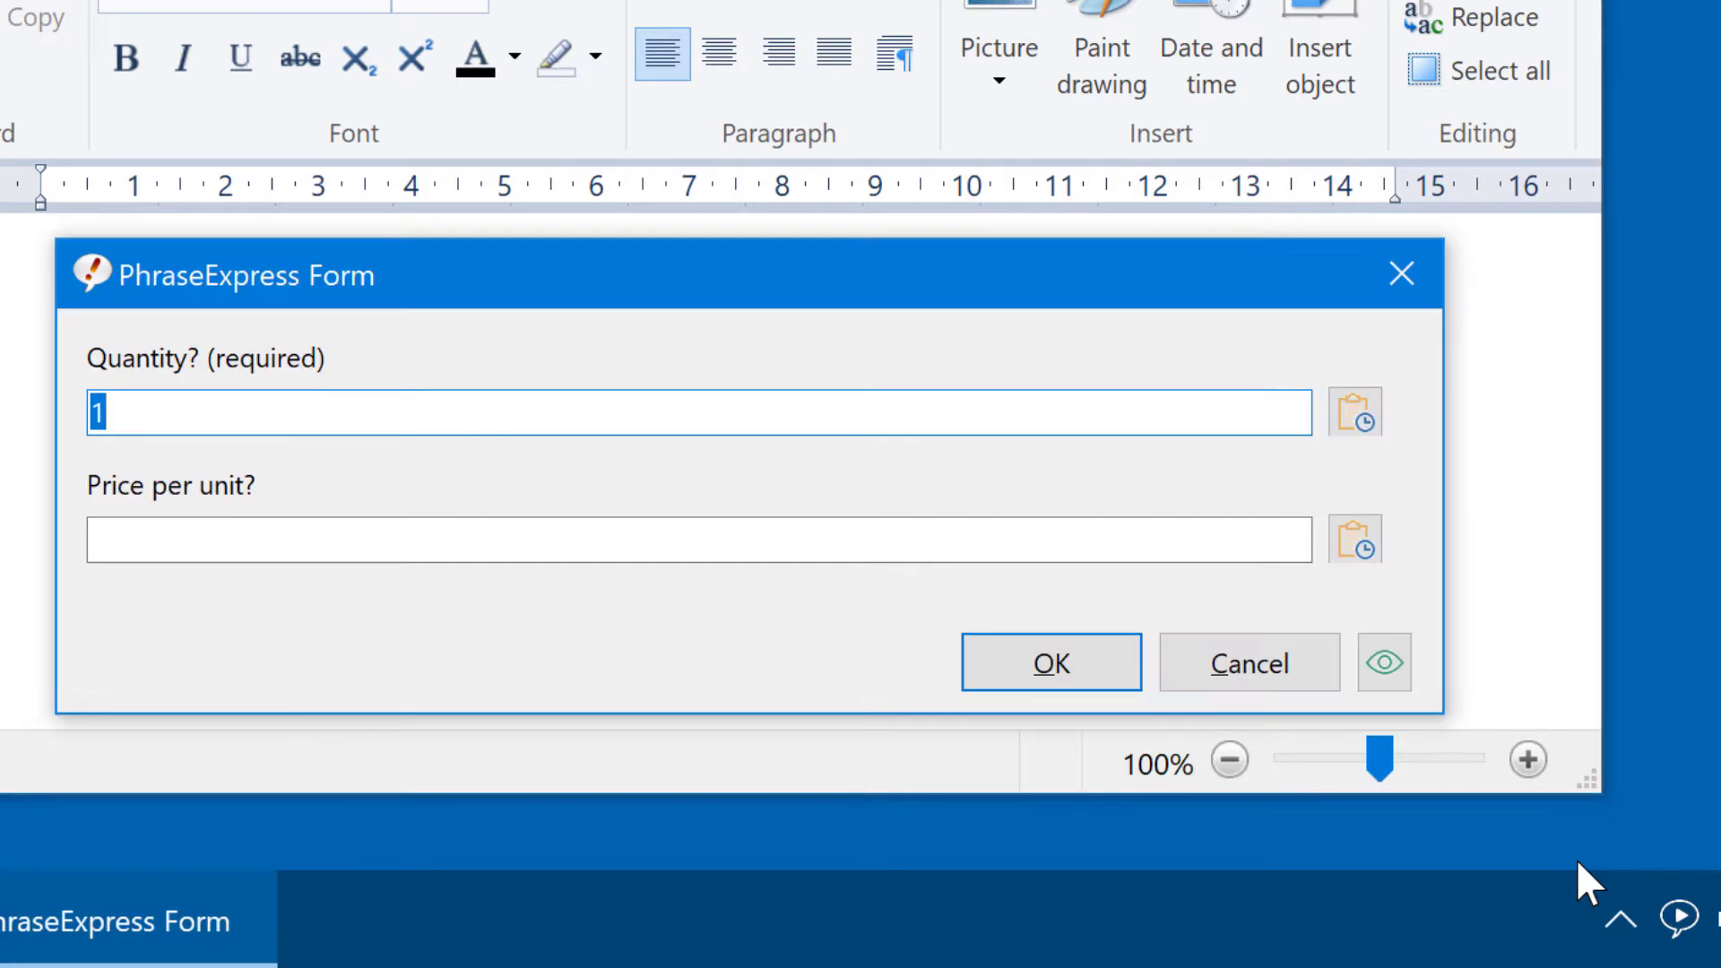
pyautogui.write('5')
pyautogui.press('Tab')
pyautogui.write('12.5')
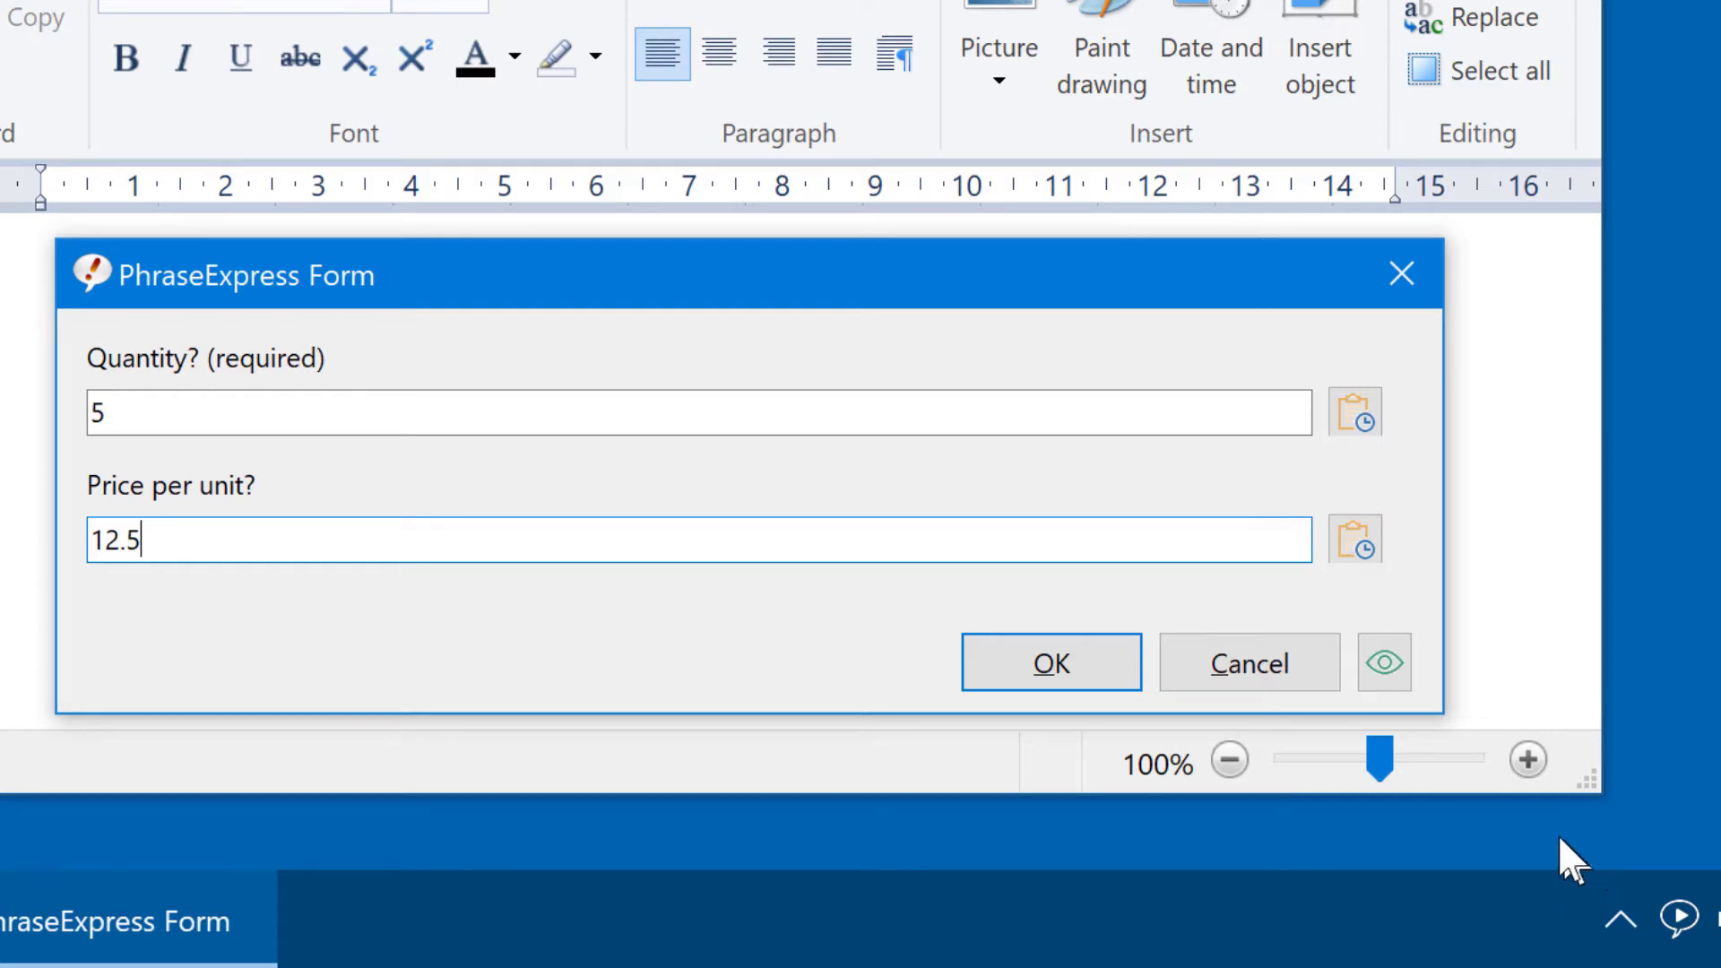
pyautogui.click(1072, 663)
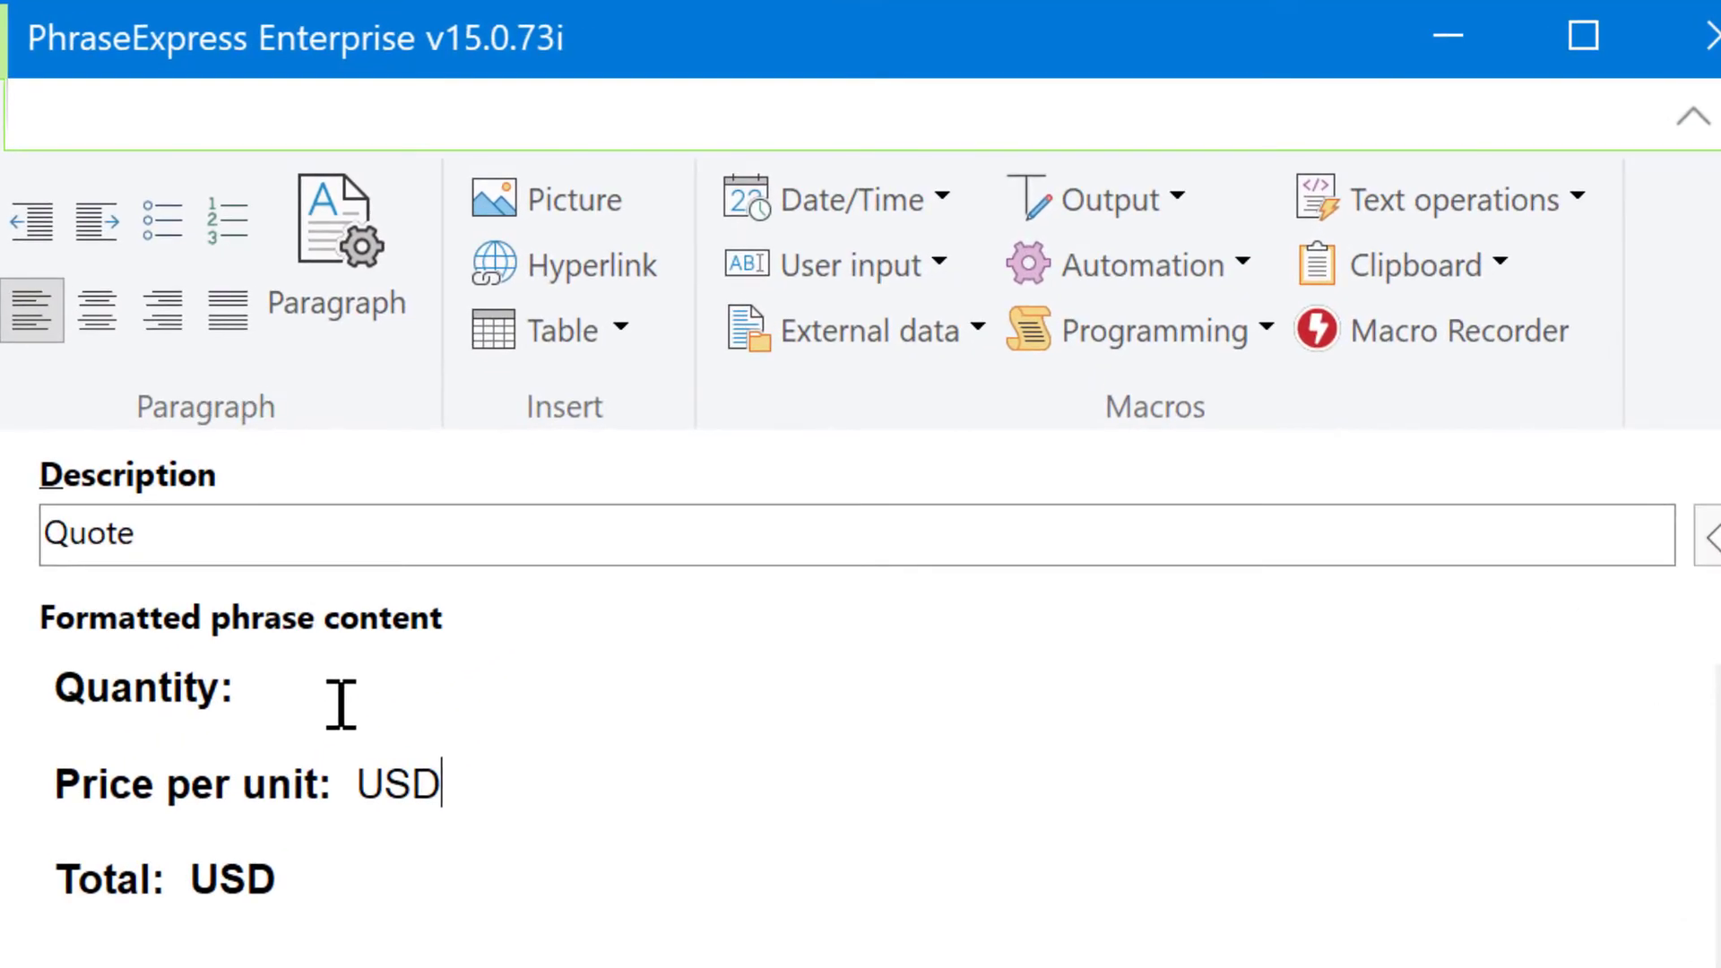
# Insert a form input named Quantity right after 'Quantity:' in the phrase.
pyautogui.click(283, 695)
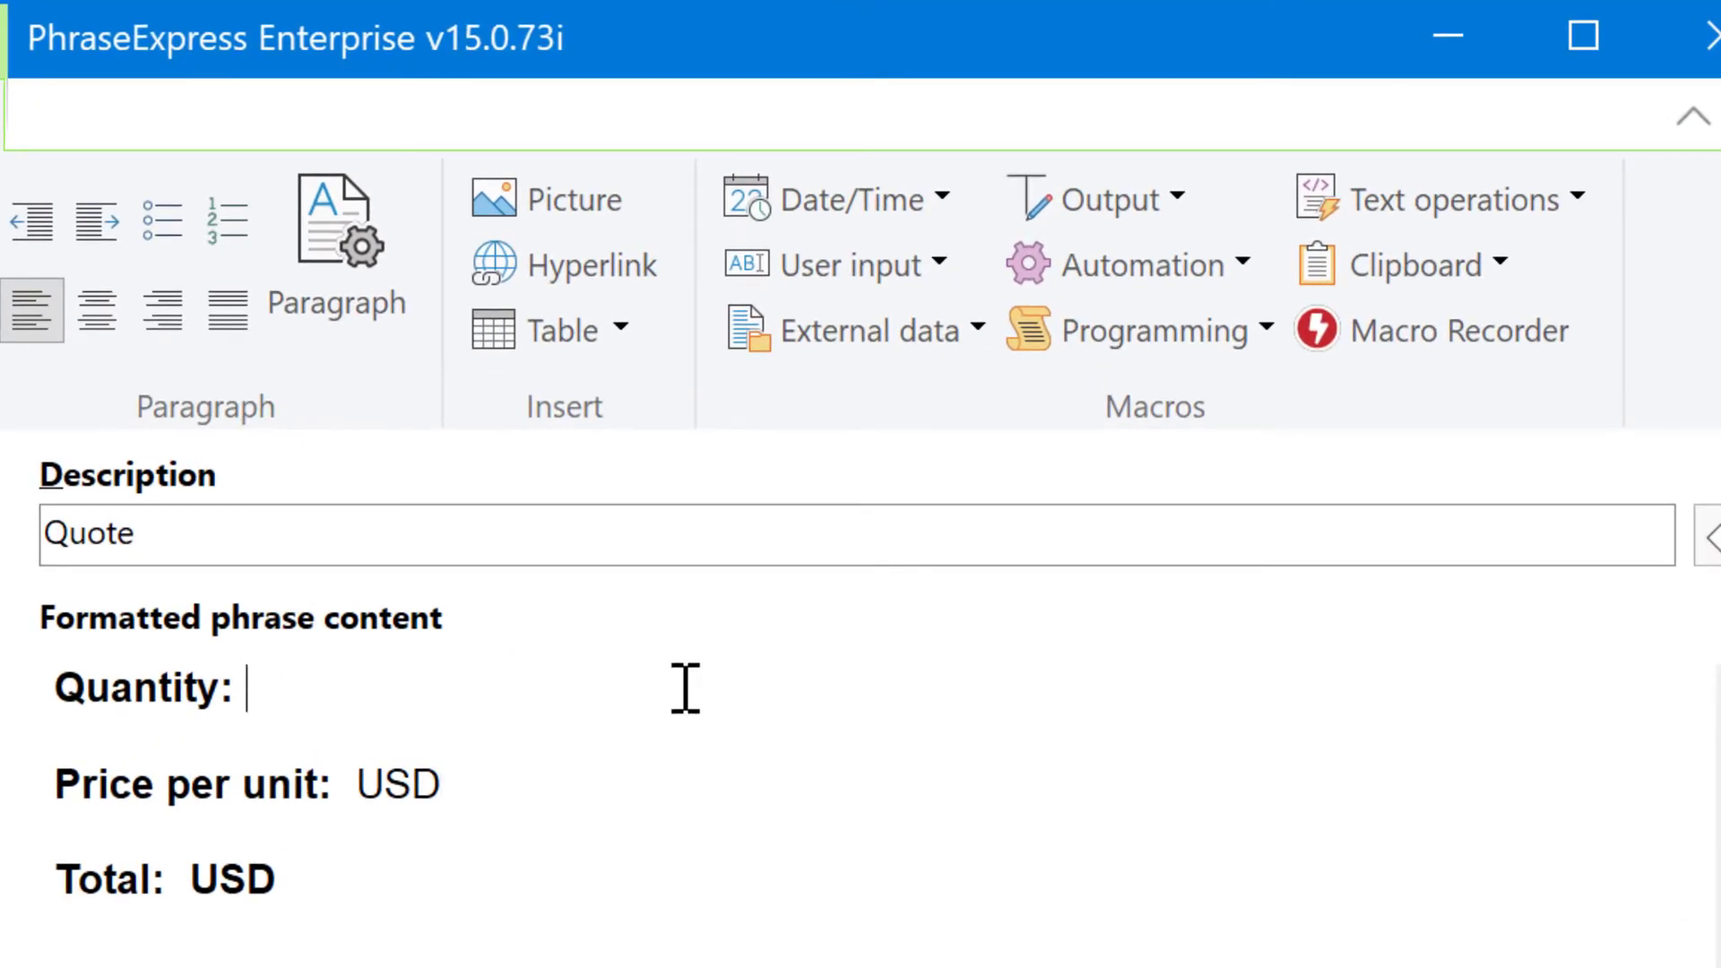
pyautogui.click(896, 265)
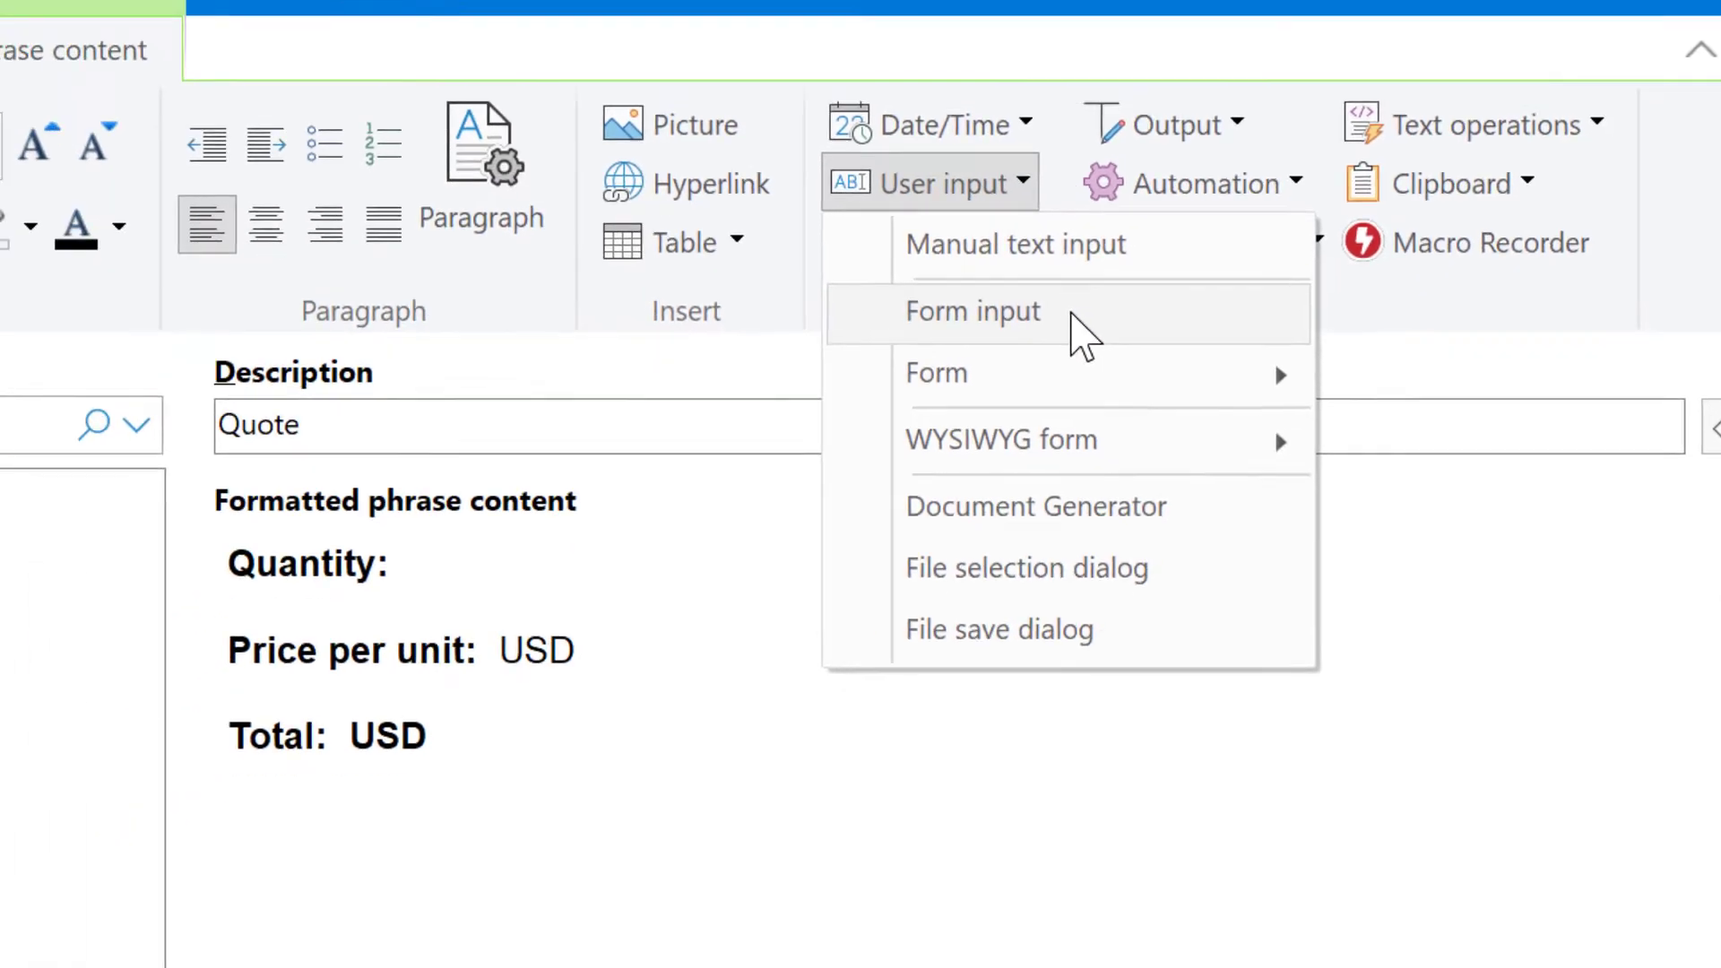
pyautogui.click(1084, 336)
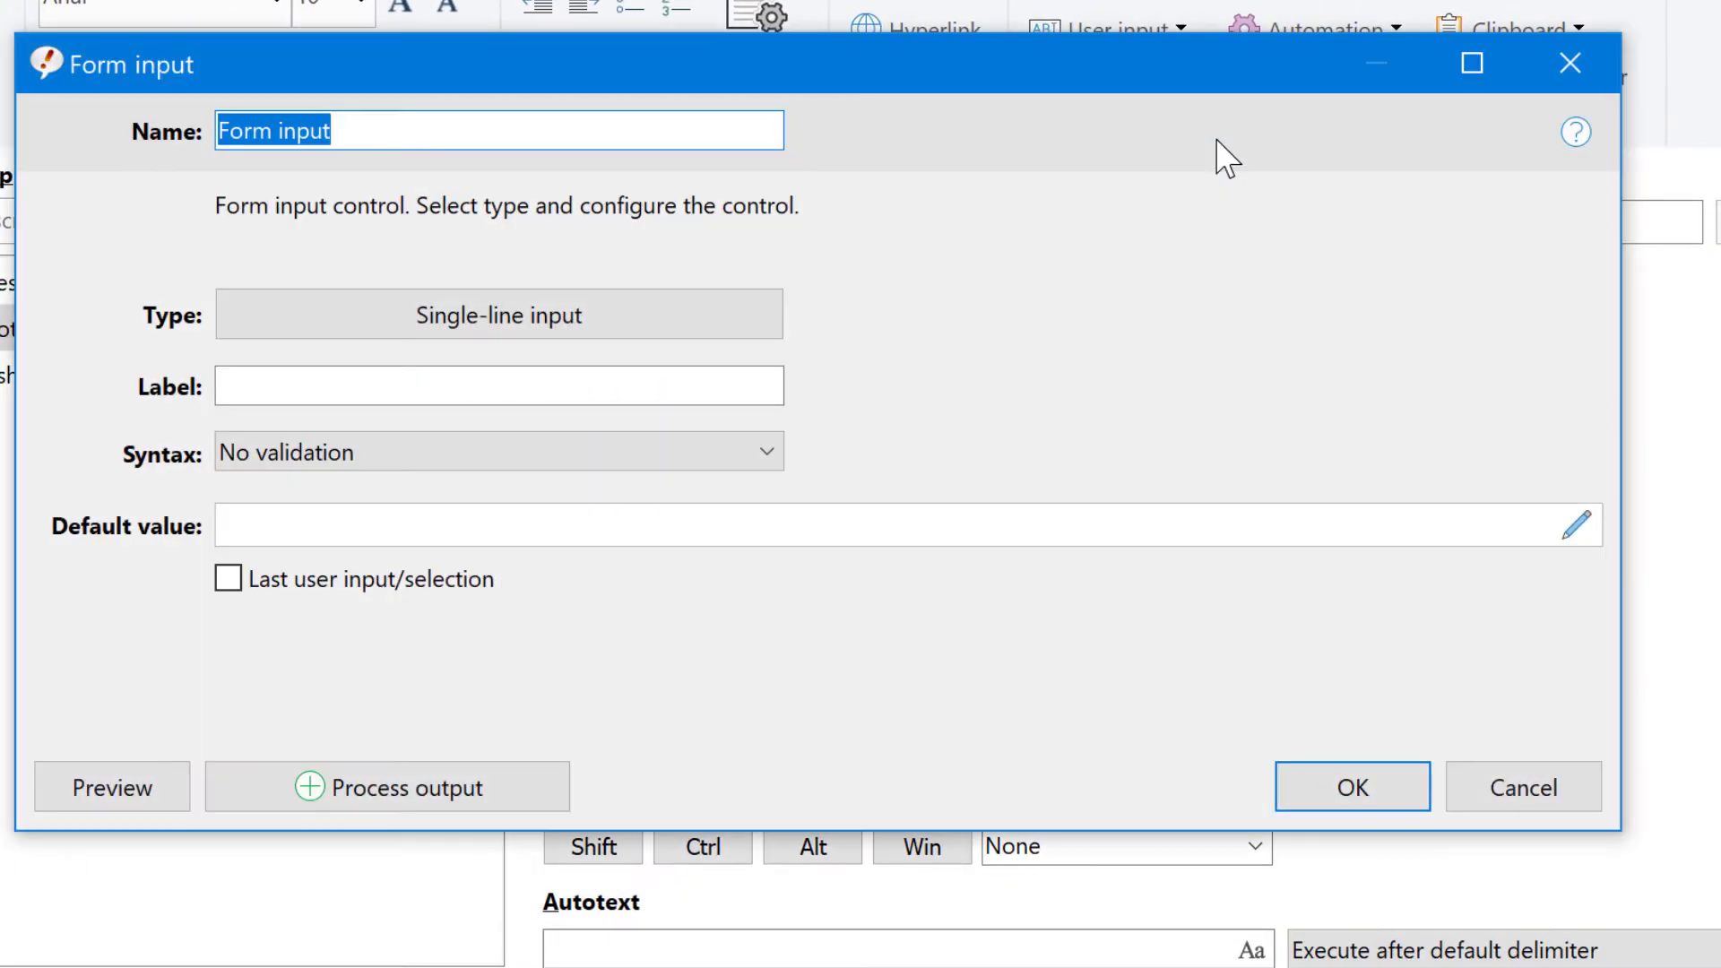
pyautogui.write('Qu')
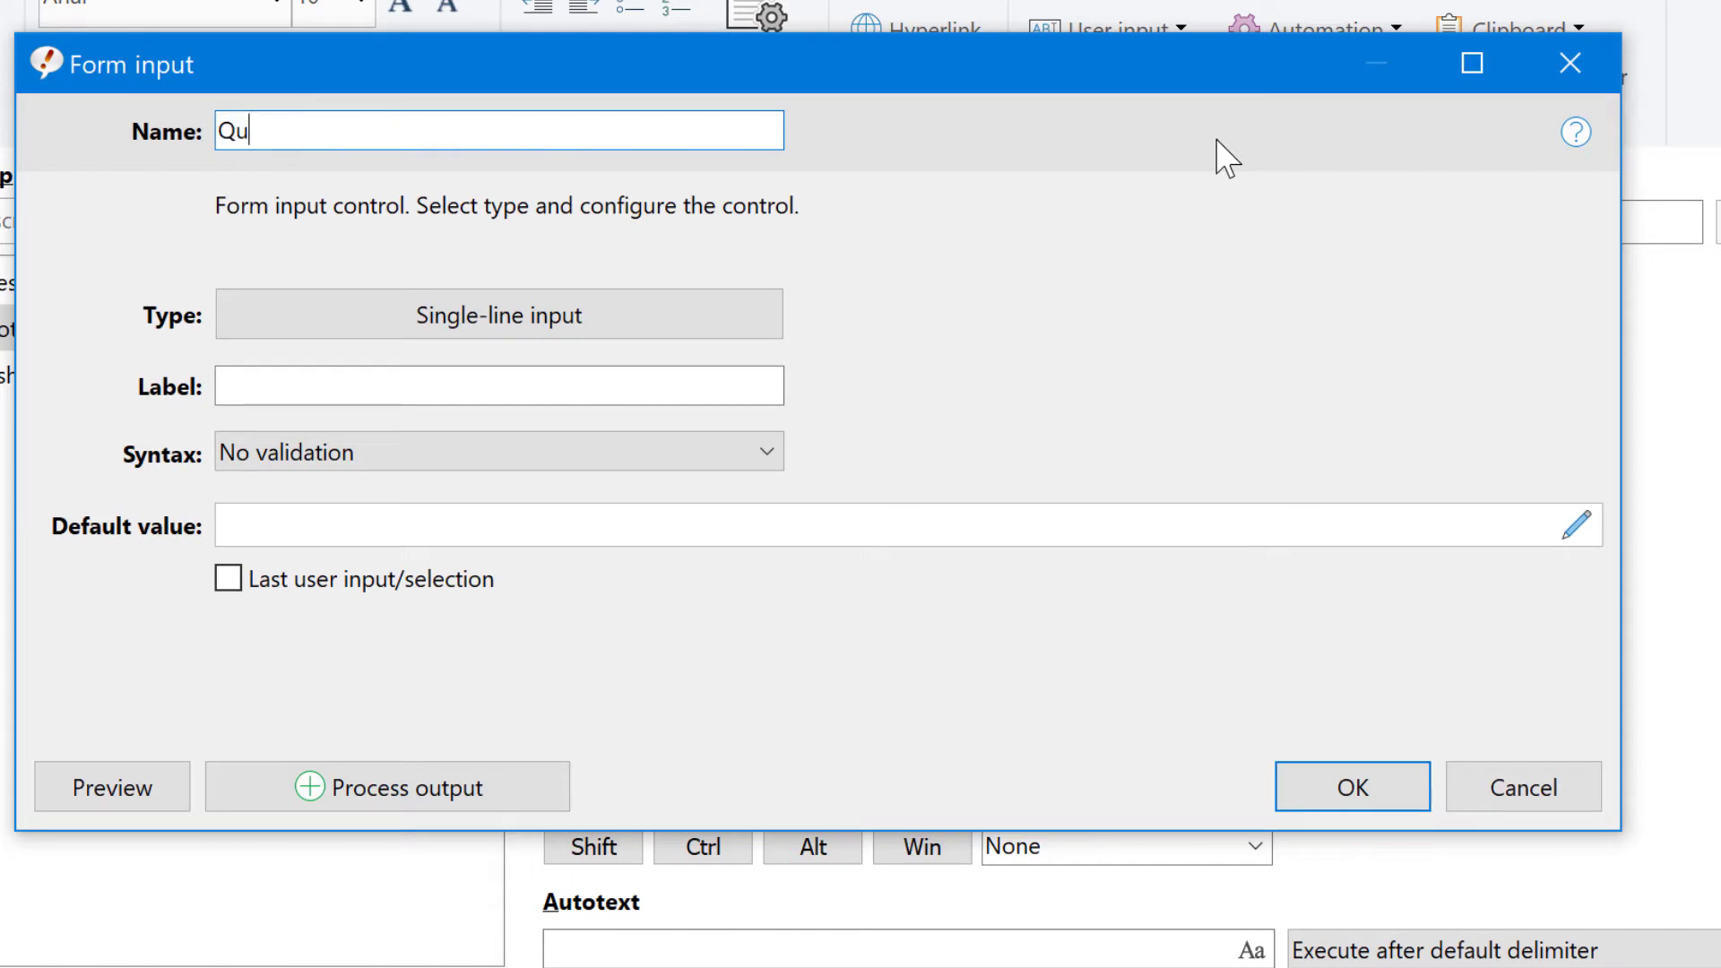
pyautogui.write('antity')
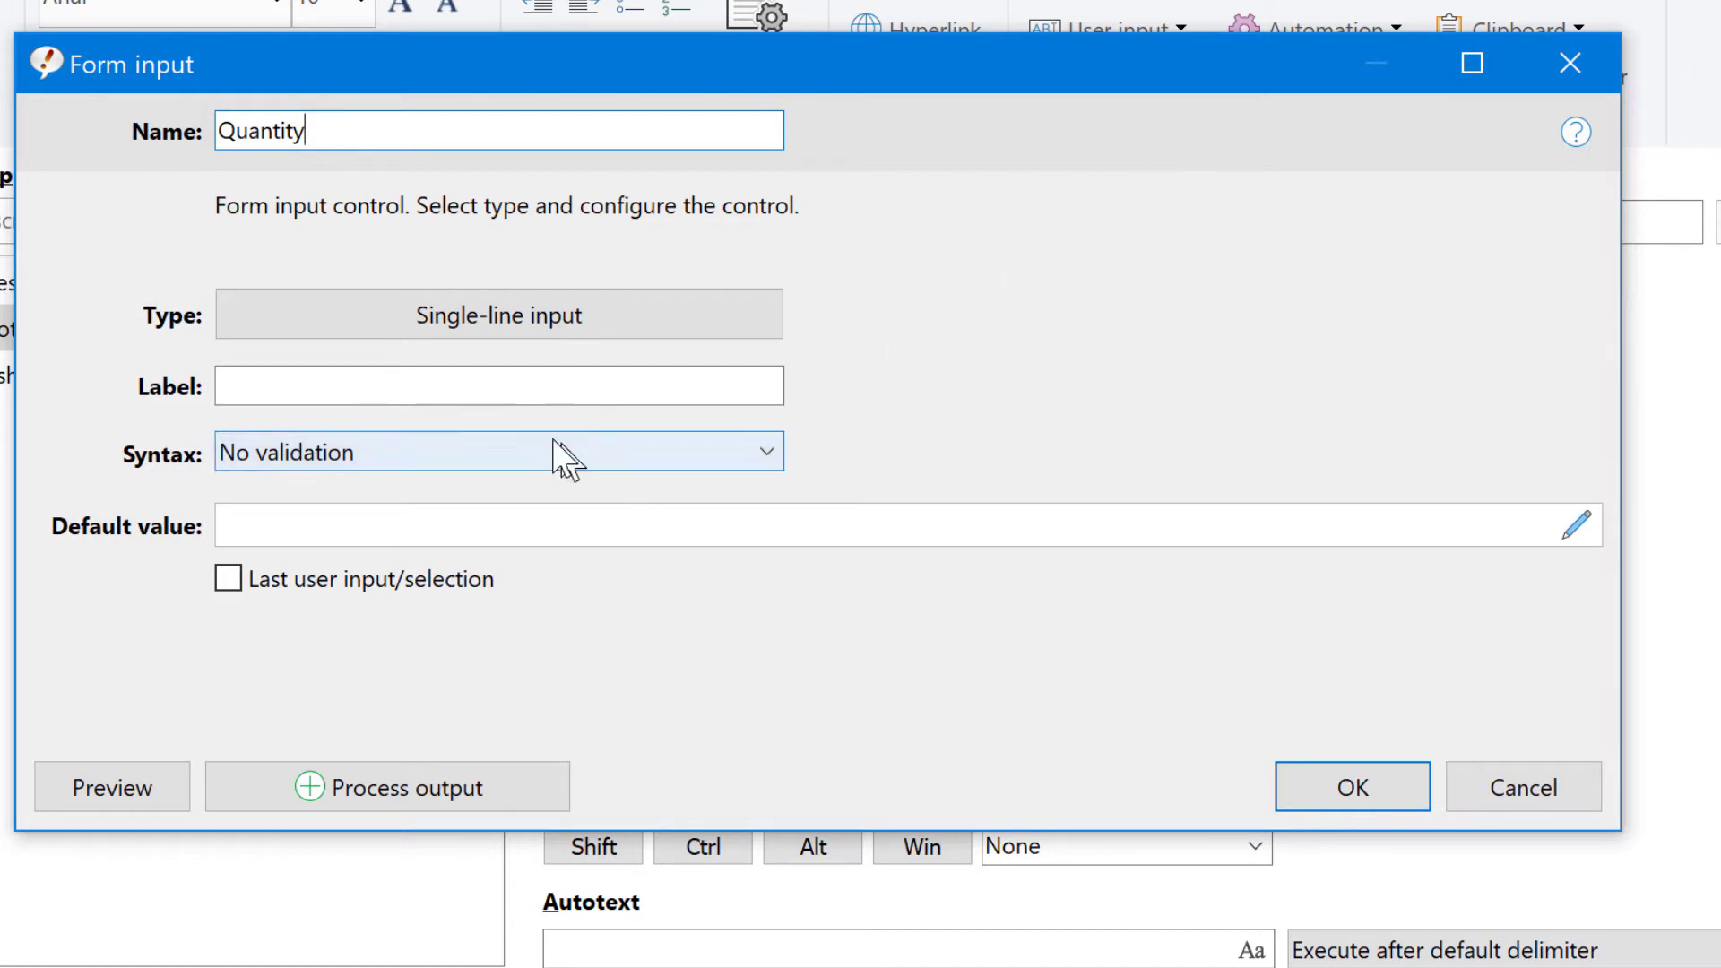
# Label the Quantity field 'Quantity?', restrict it to numbers, and give it default value 1.
pyautogui.click(515, 388)
pyautogui.write('Quantity?')
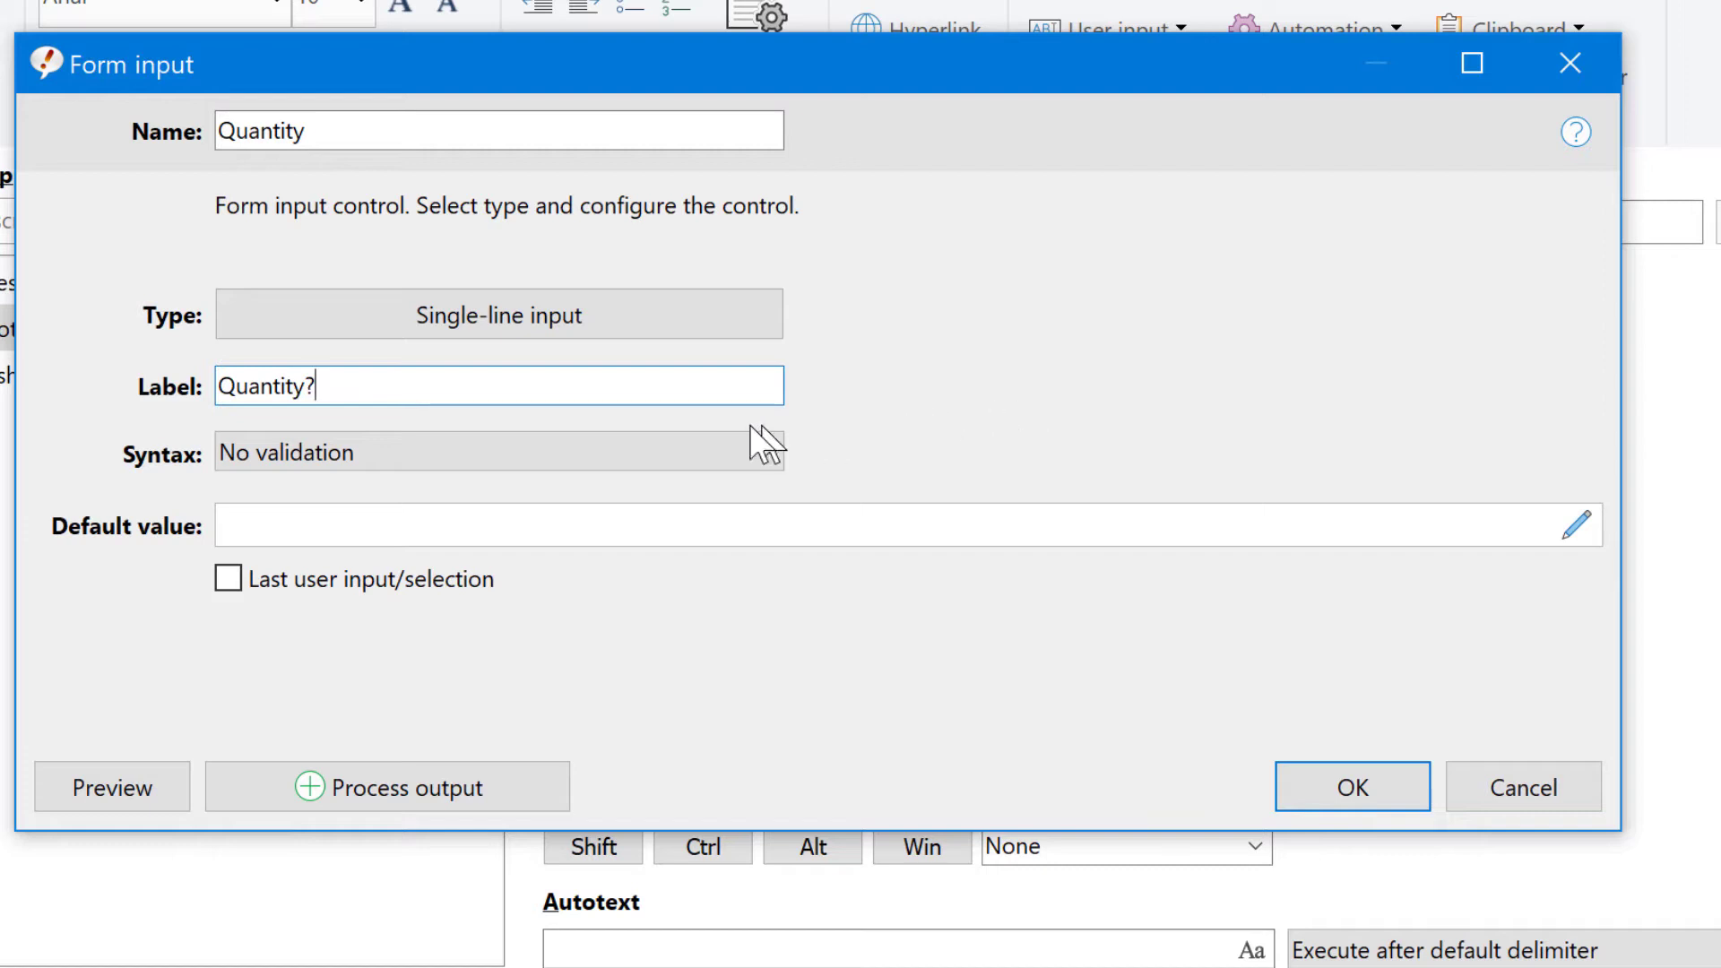
pyautogui.click(560, 456)
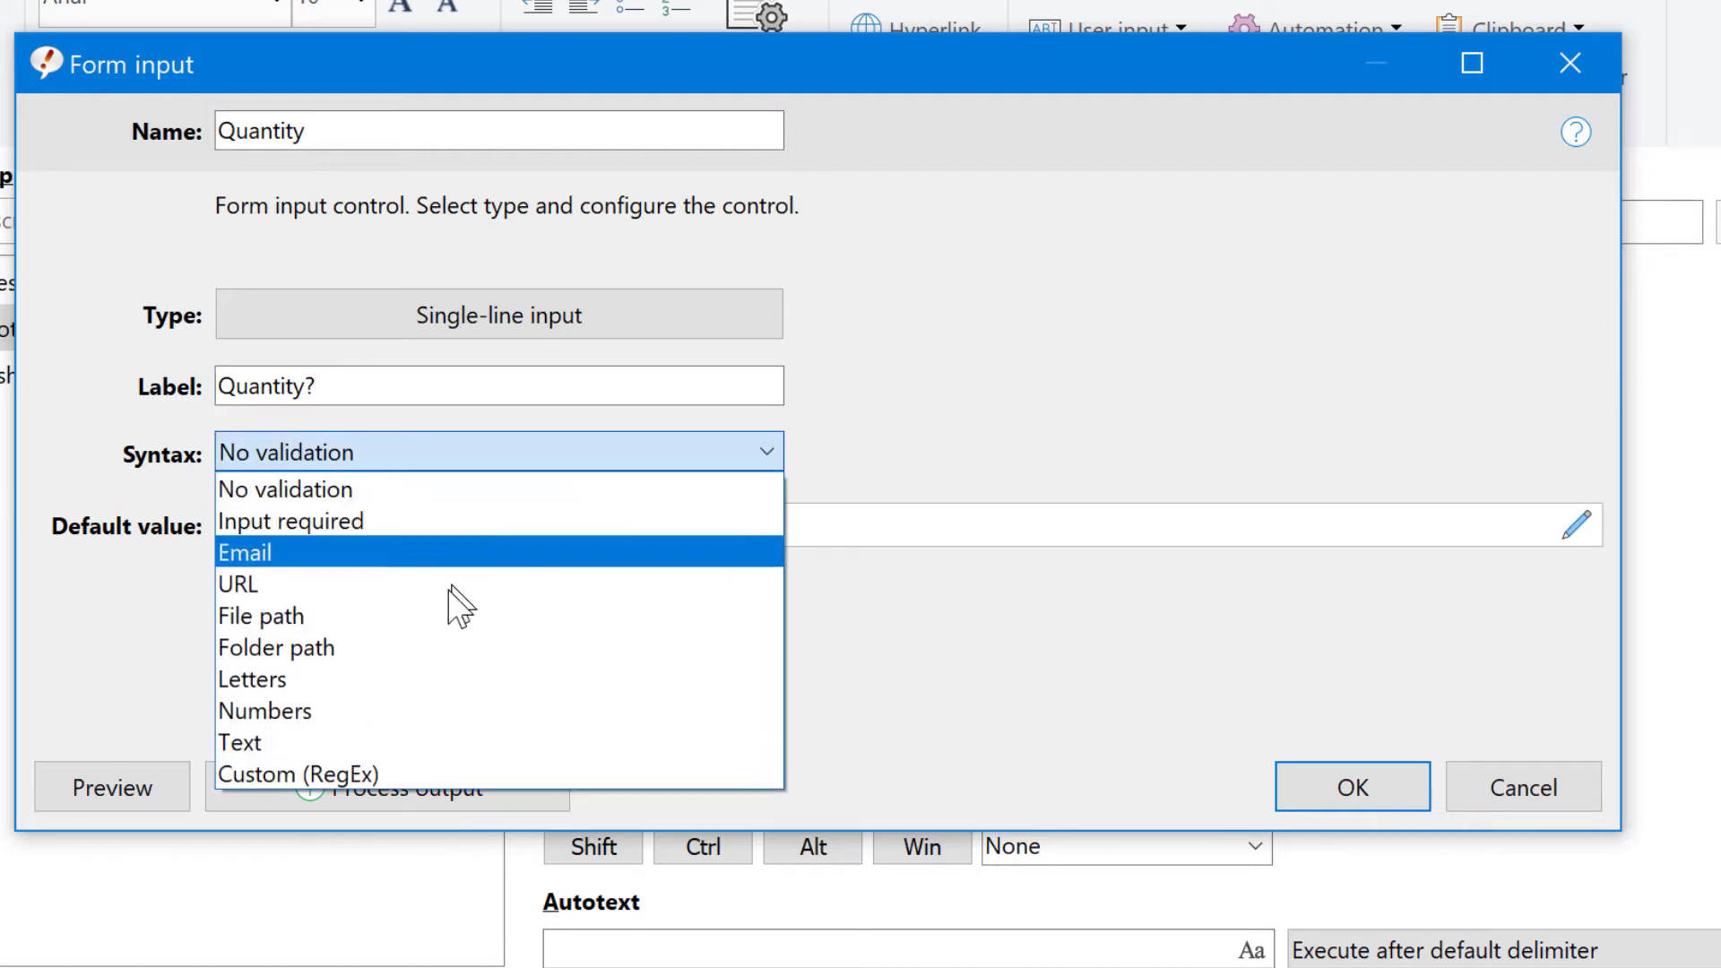
pyautogui.click(431, 710)
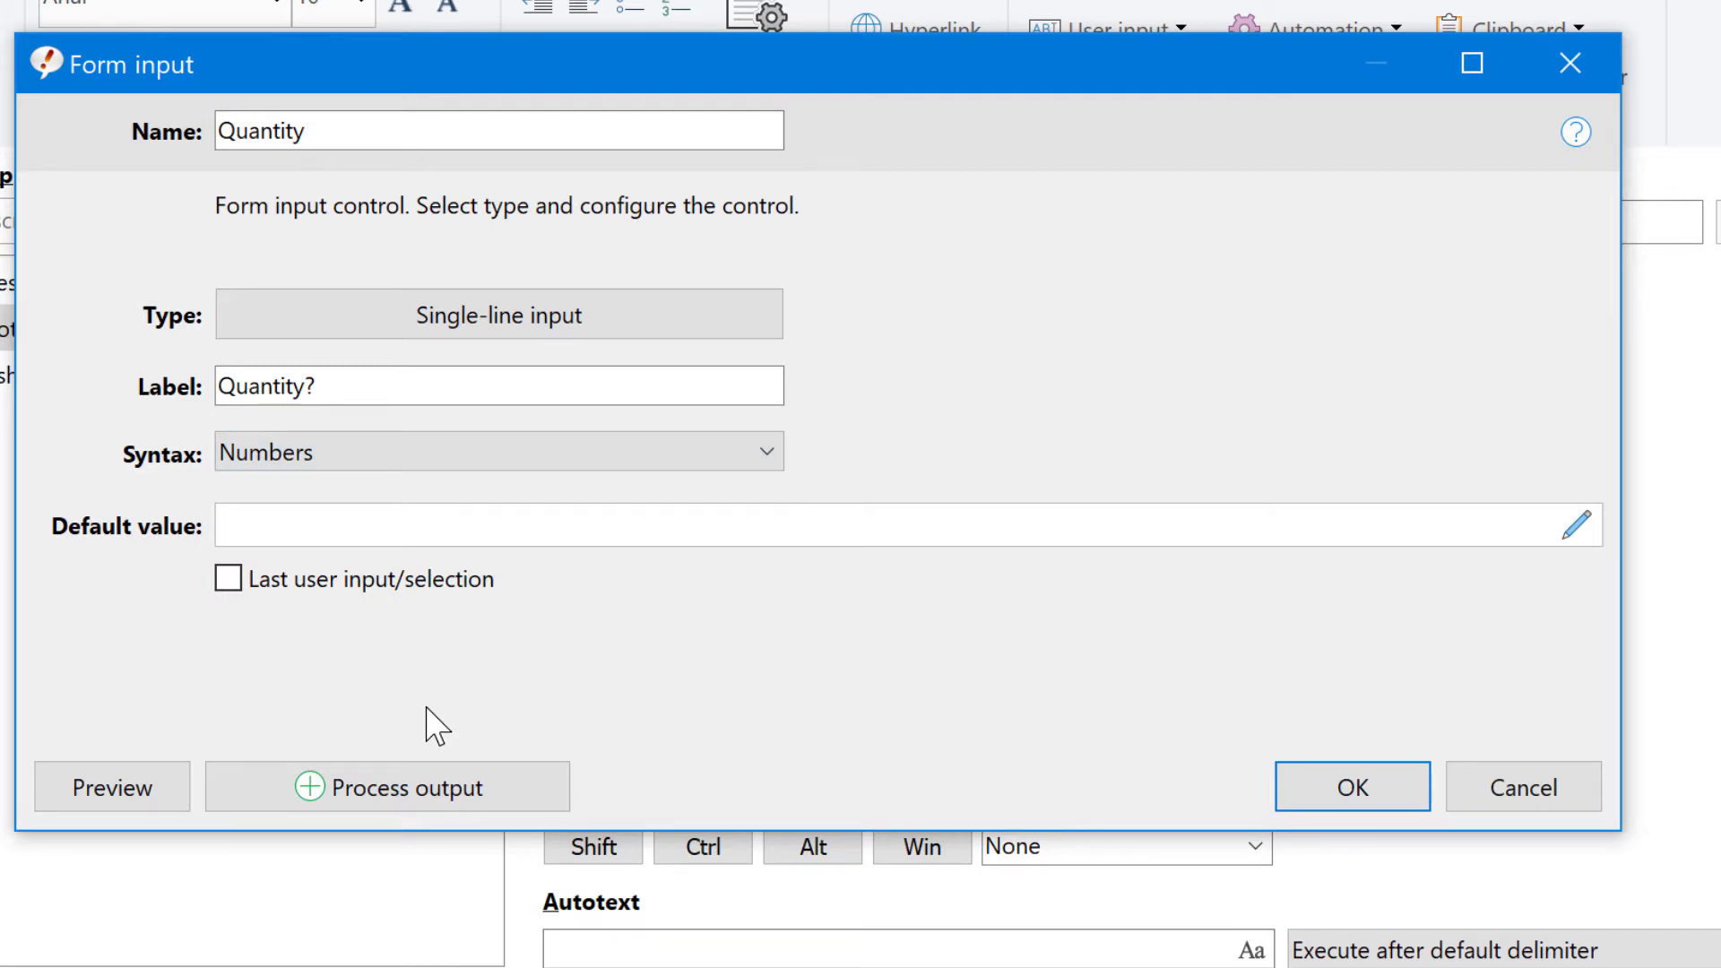
pyautogui.click(365, 514)
pyautogui.write('1')
# Store the Quantity input in variable qty with direct output, then insert the field into the phrase.
pyautogui.click(453, 772)
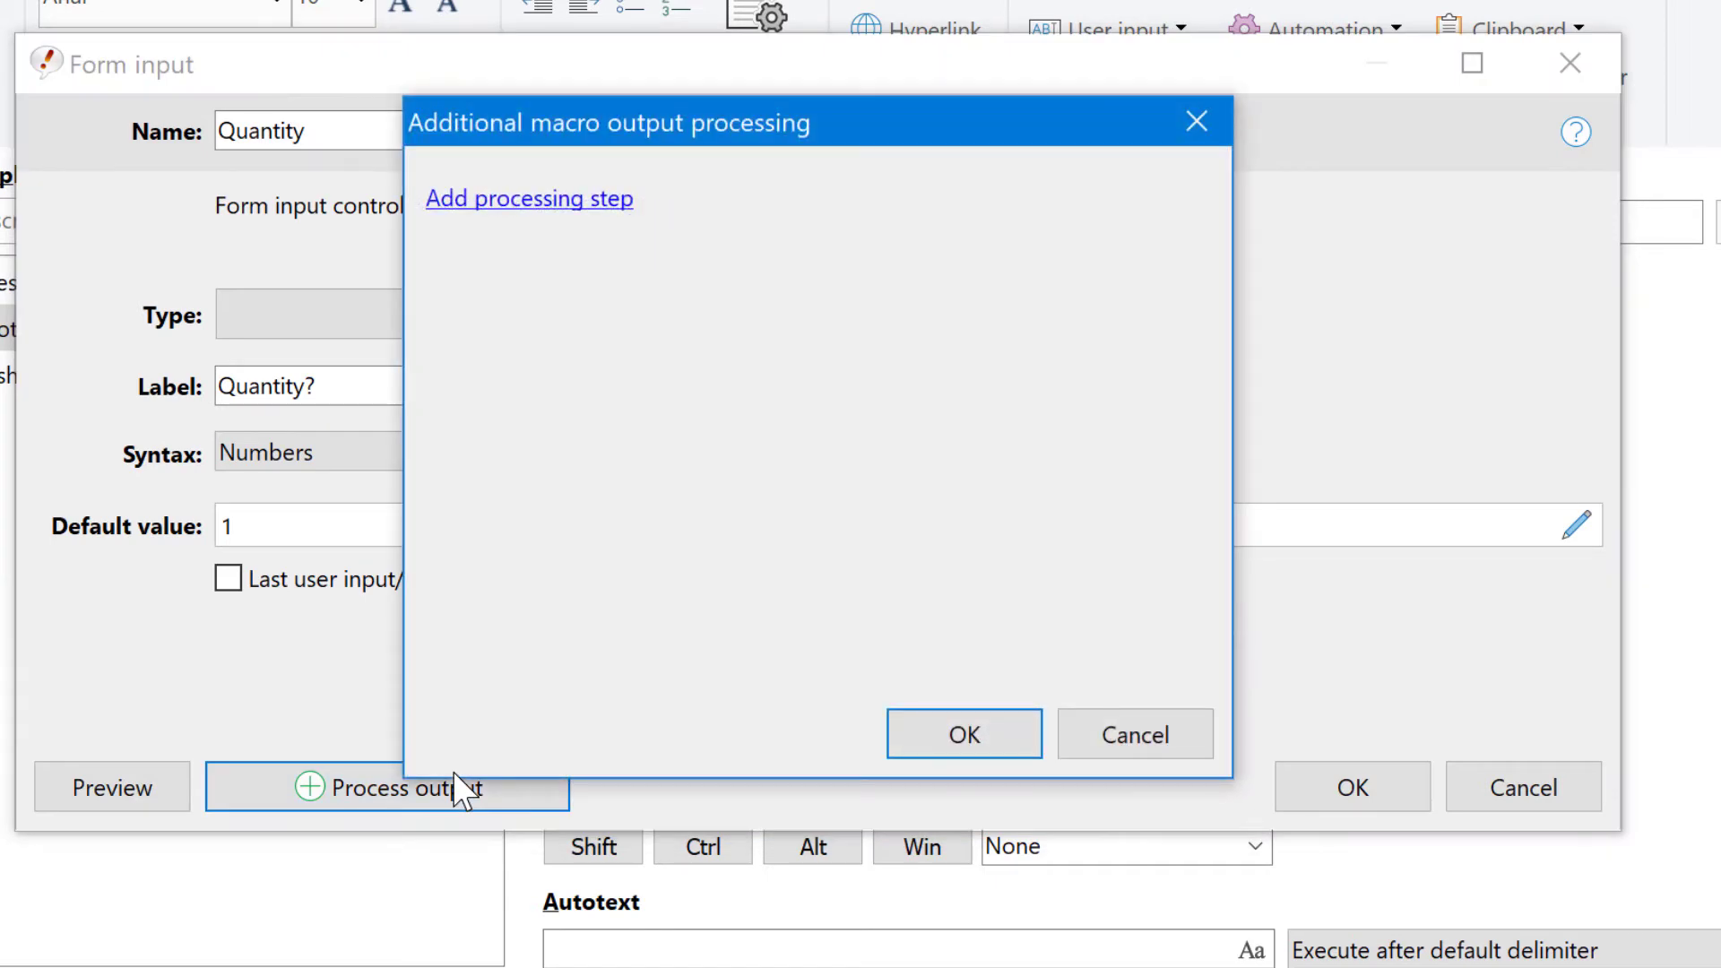
pyautogui.click(579, 207)
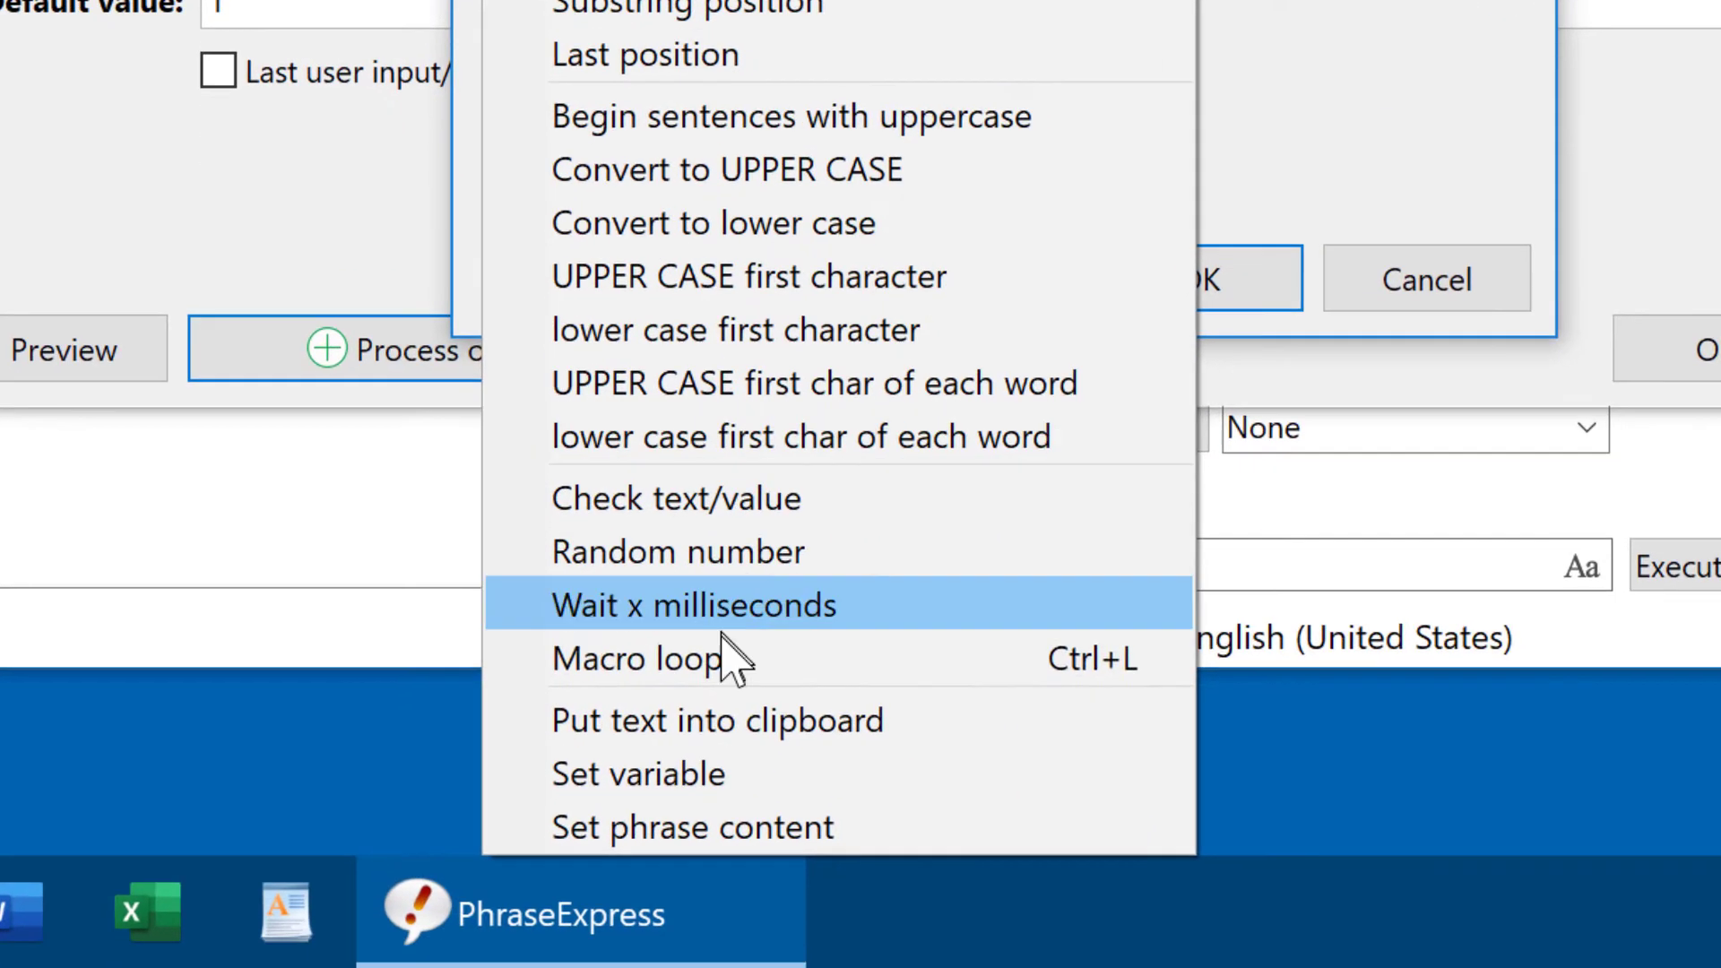
pyautogui.click(762, 775)
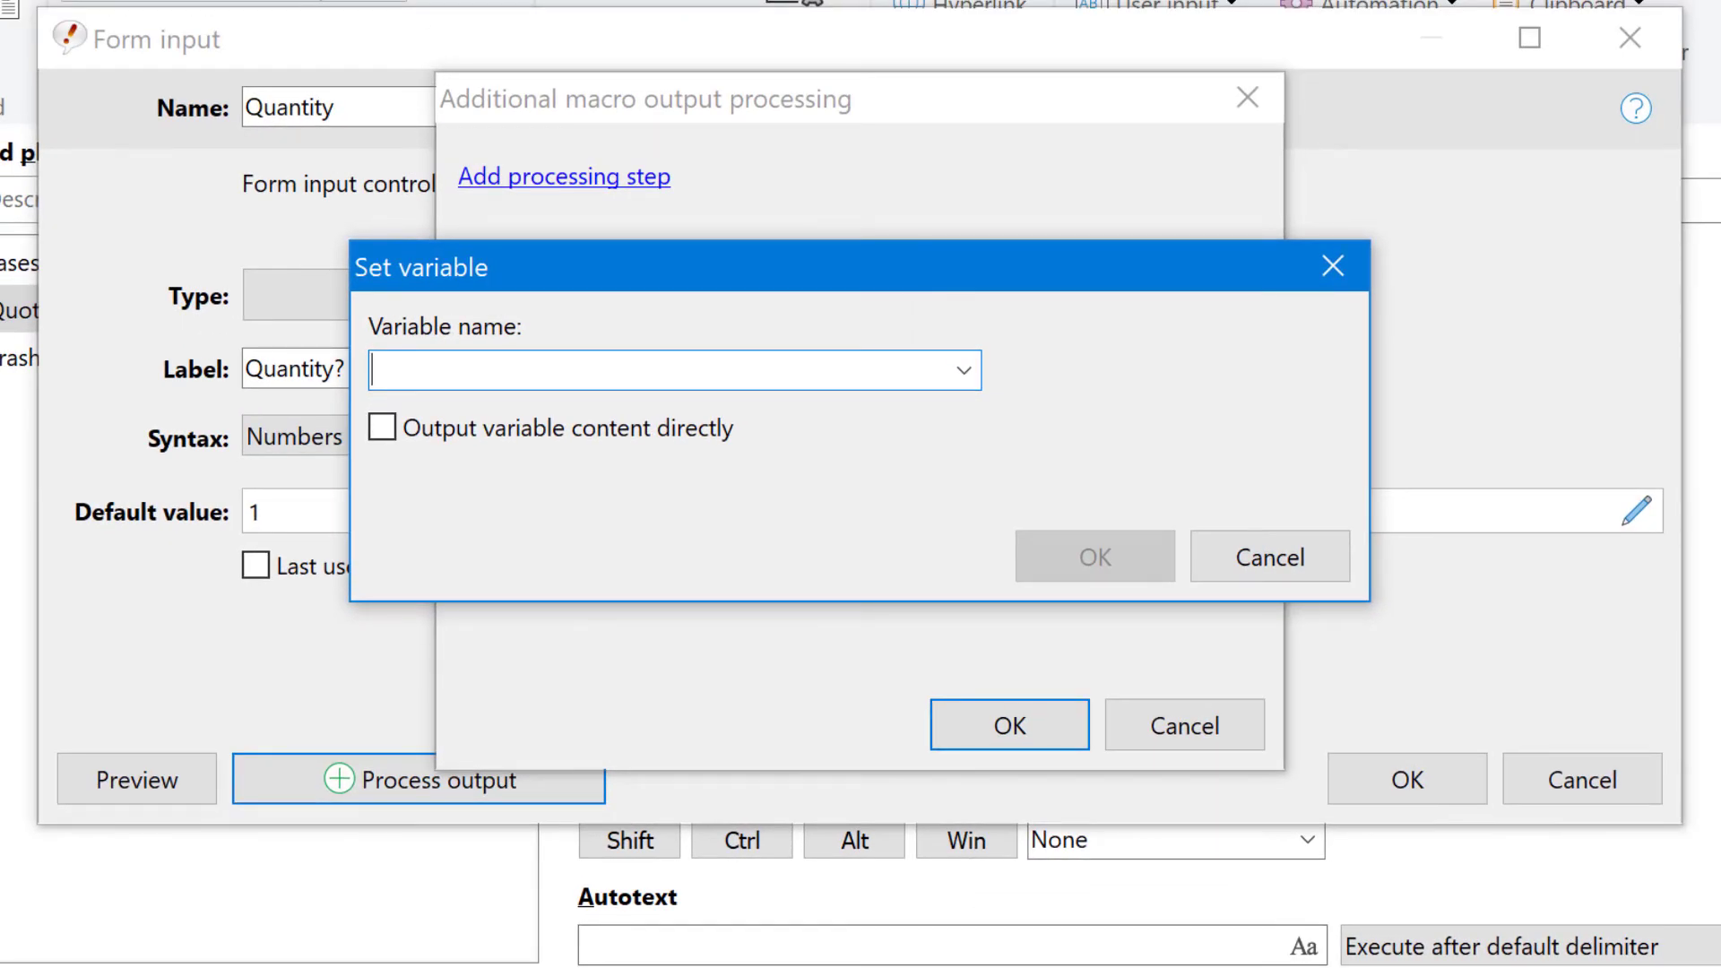
pyautogui.write('qty')
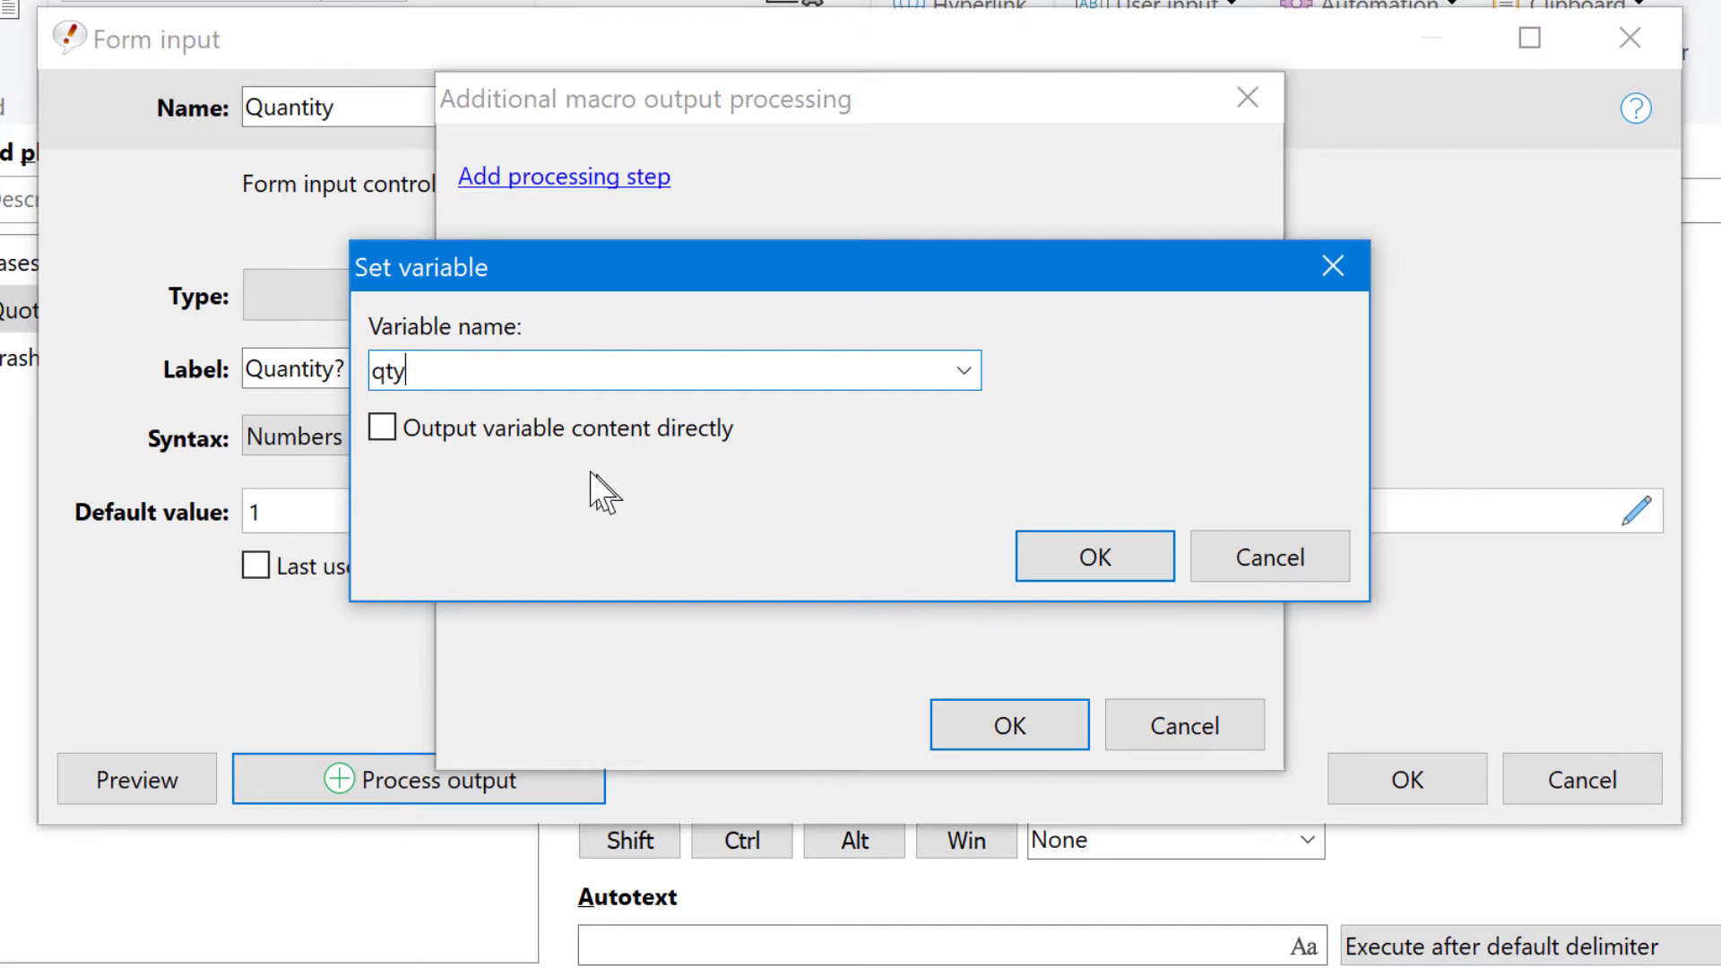
pyautogui.click(485, 430)
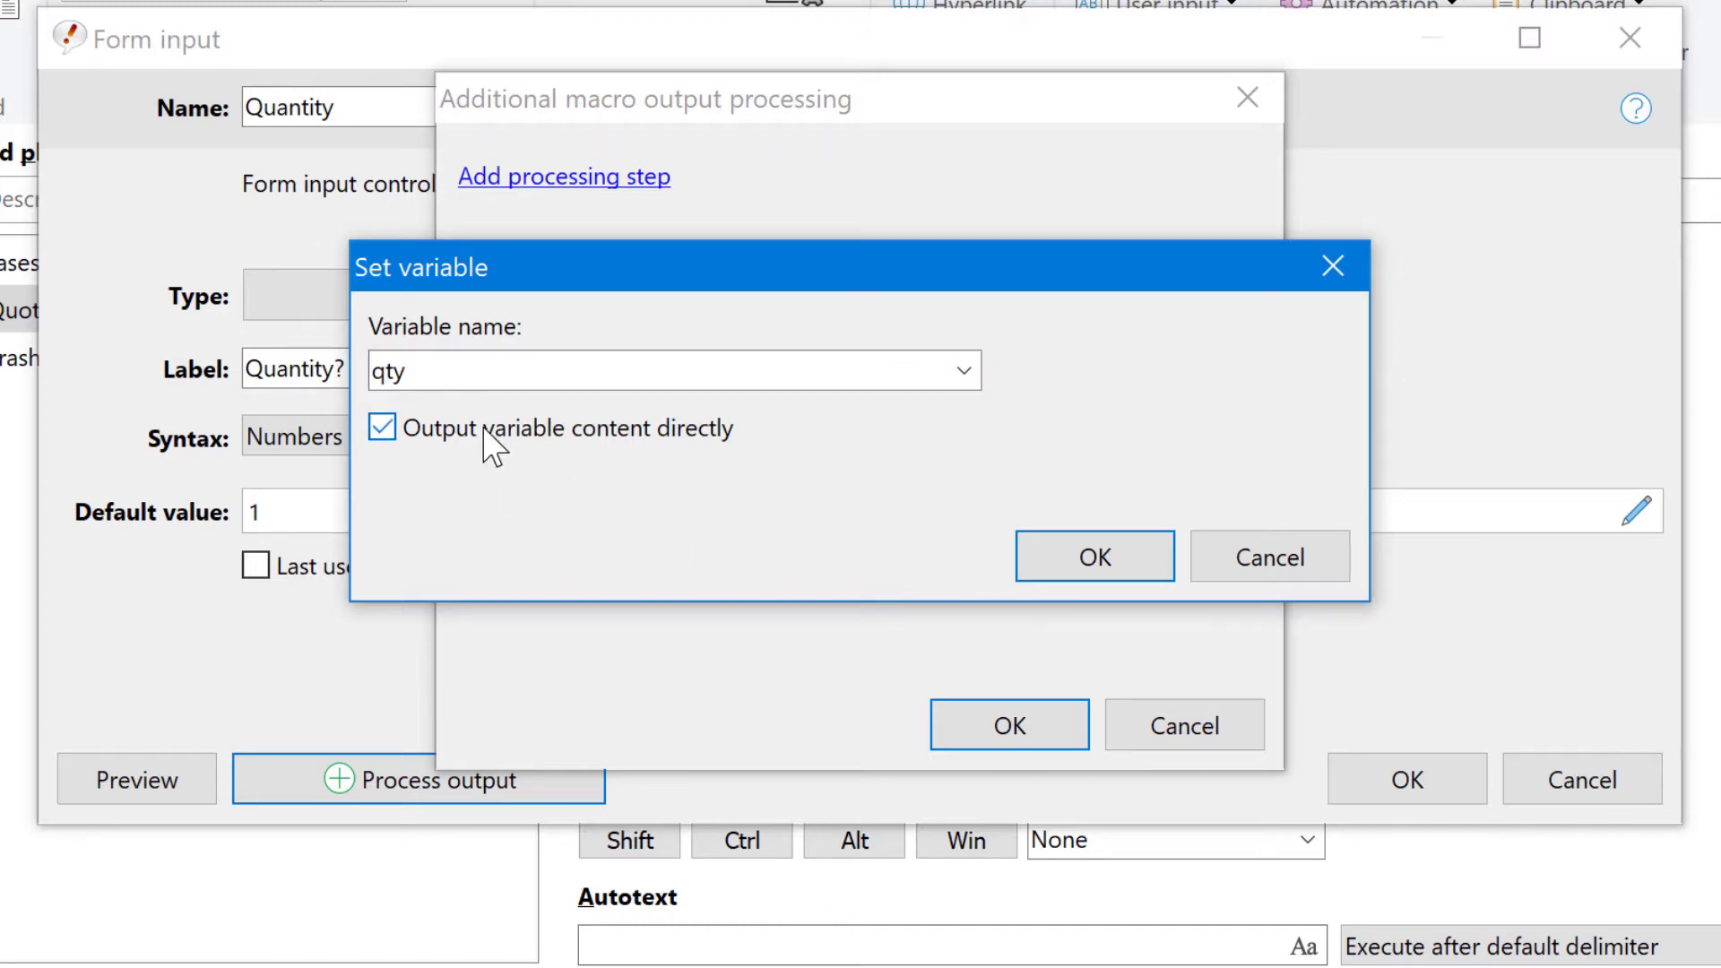
pyautogui.click(1065, 554)
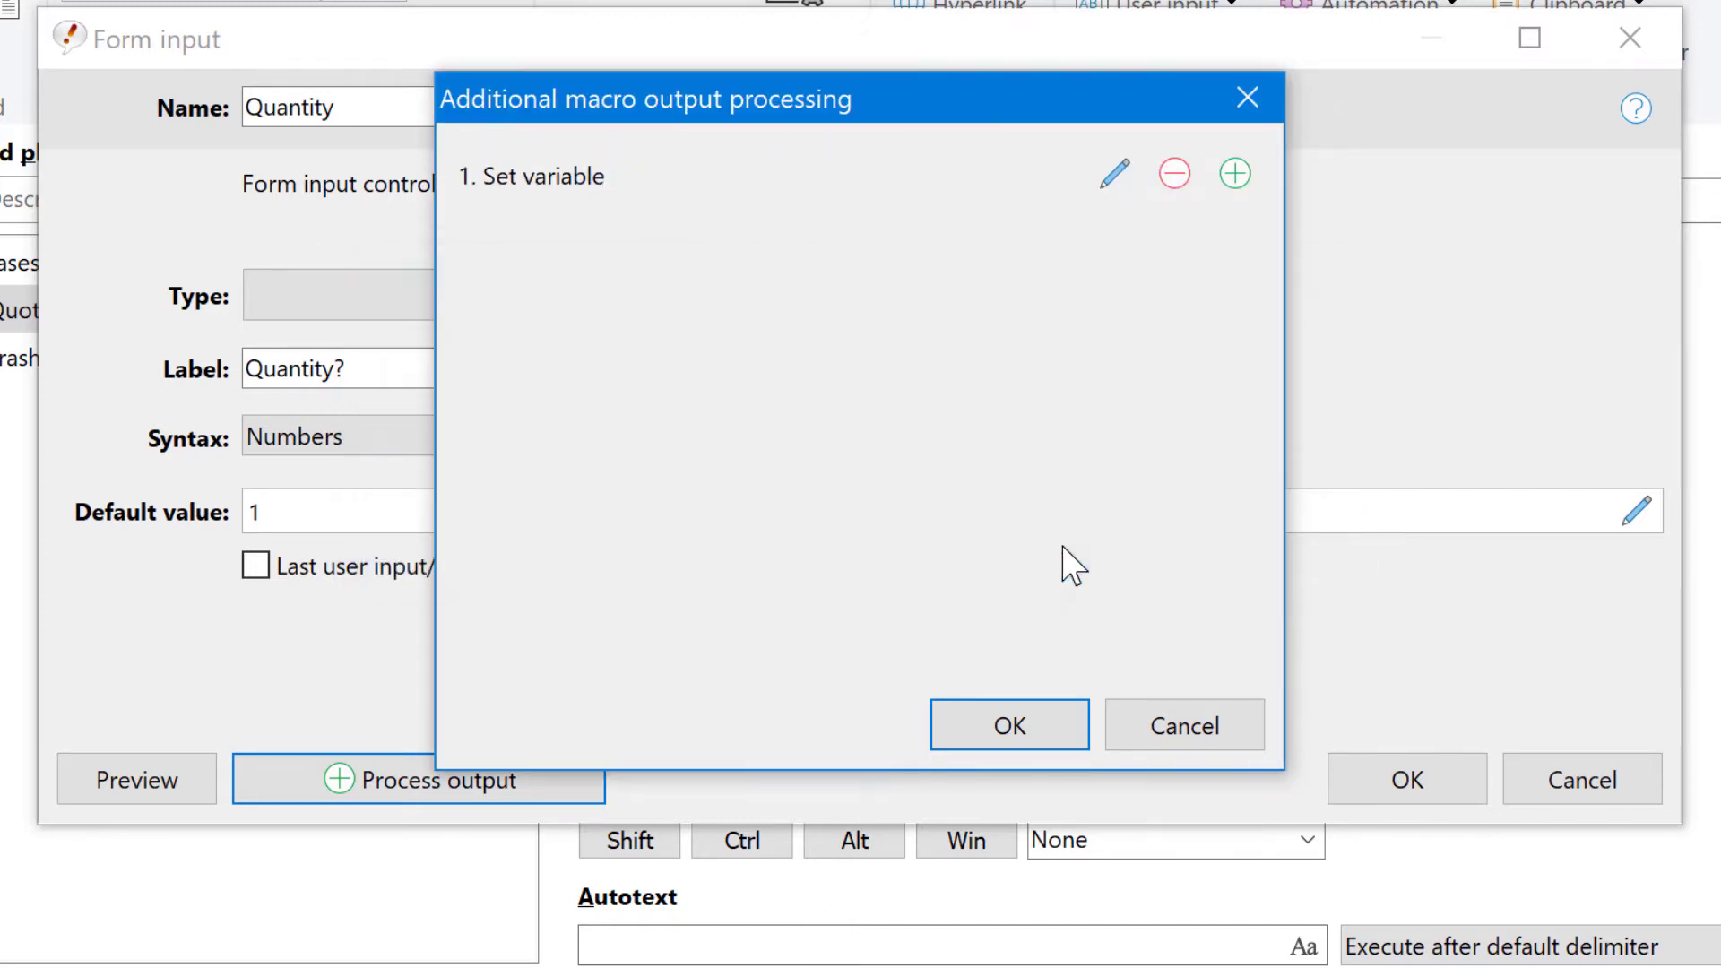
pyautogui.click(952, 728)
pyautogui.click(1406, 780)
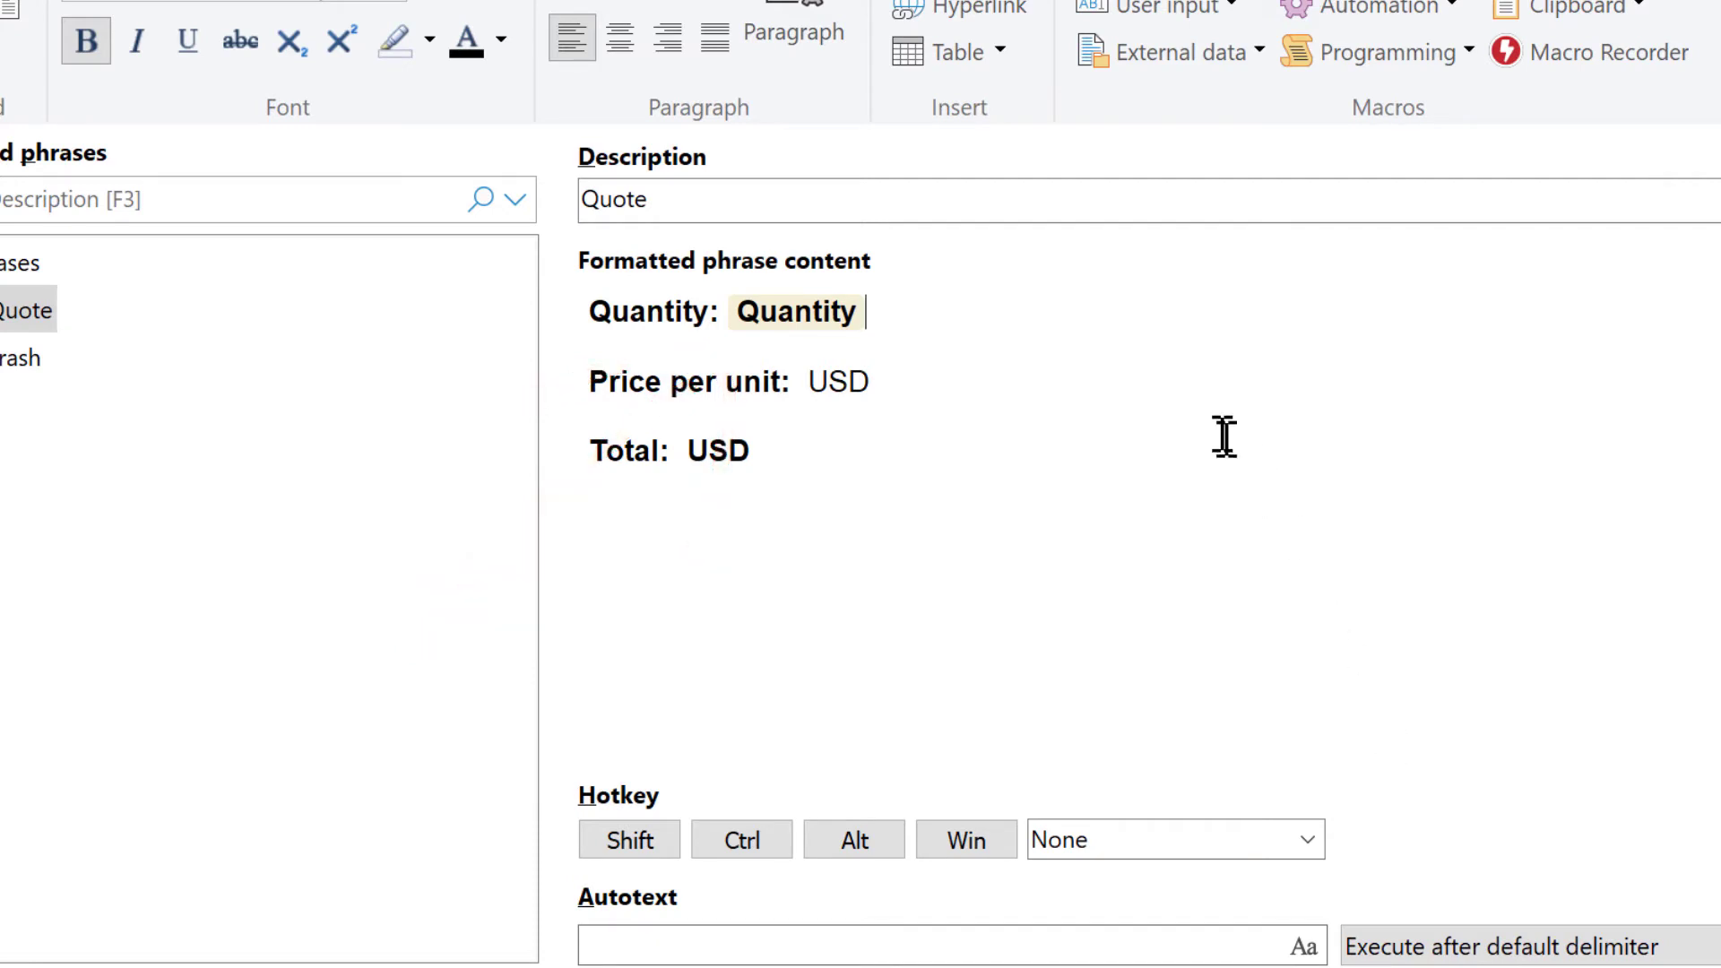
# Add a form input named Unitprice labelled 'Price per unit?' after 'Price per unit:'.
pyautogui.click(795, 381)
pyautogui.click(1170, 11)
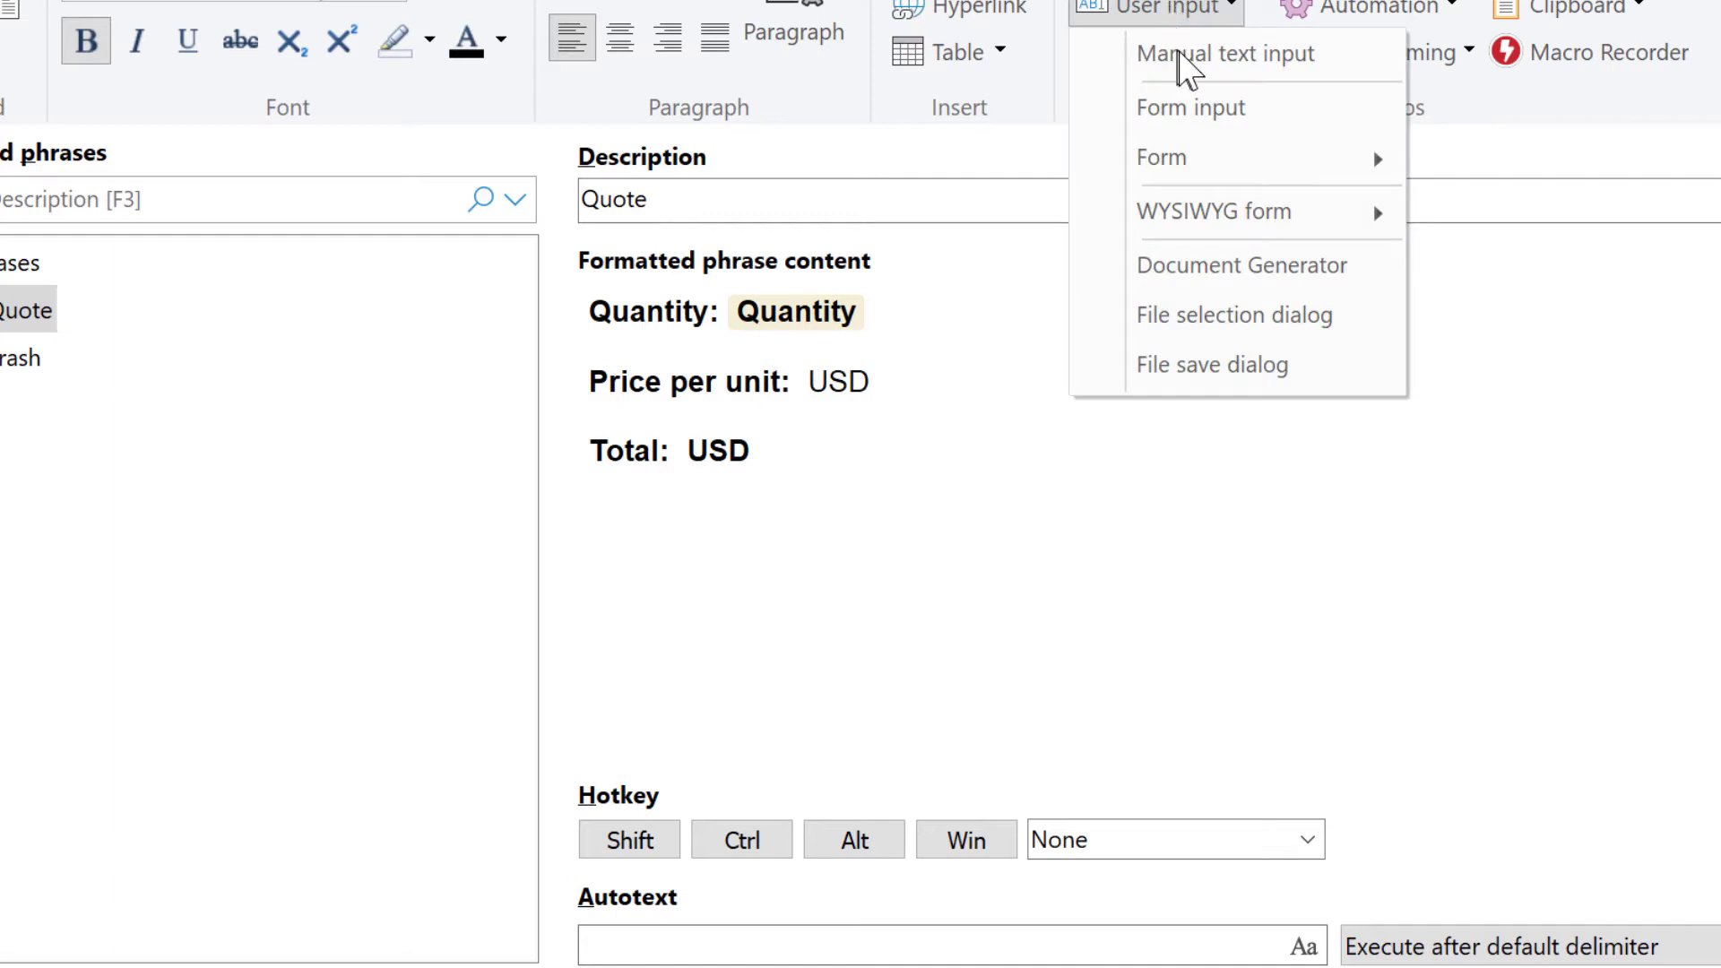
pyautogui.click(1277, 116)
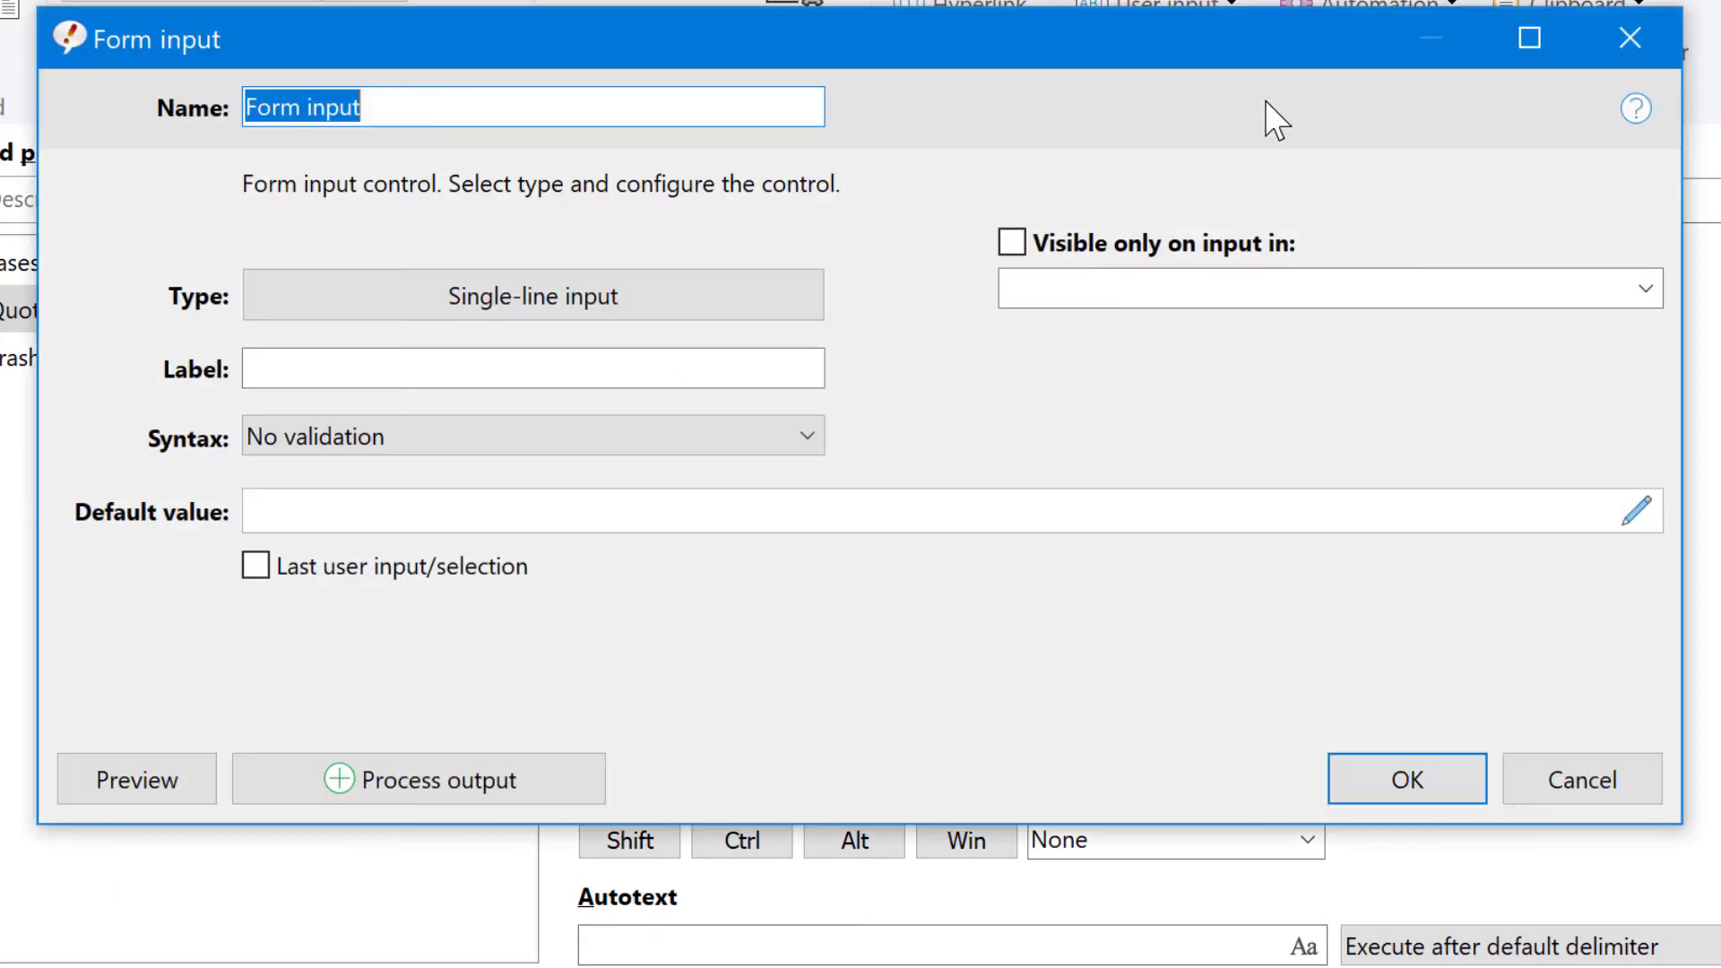
pyautogui.write('Unitprice')
pyautogui.press('Tab')
pyautogui.write('Price per unit?')
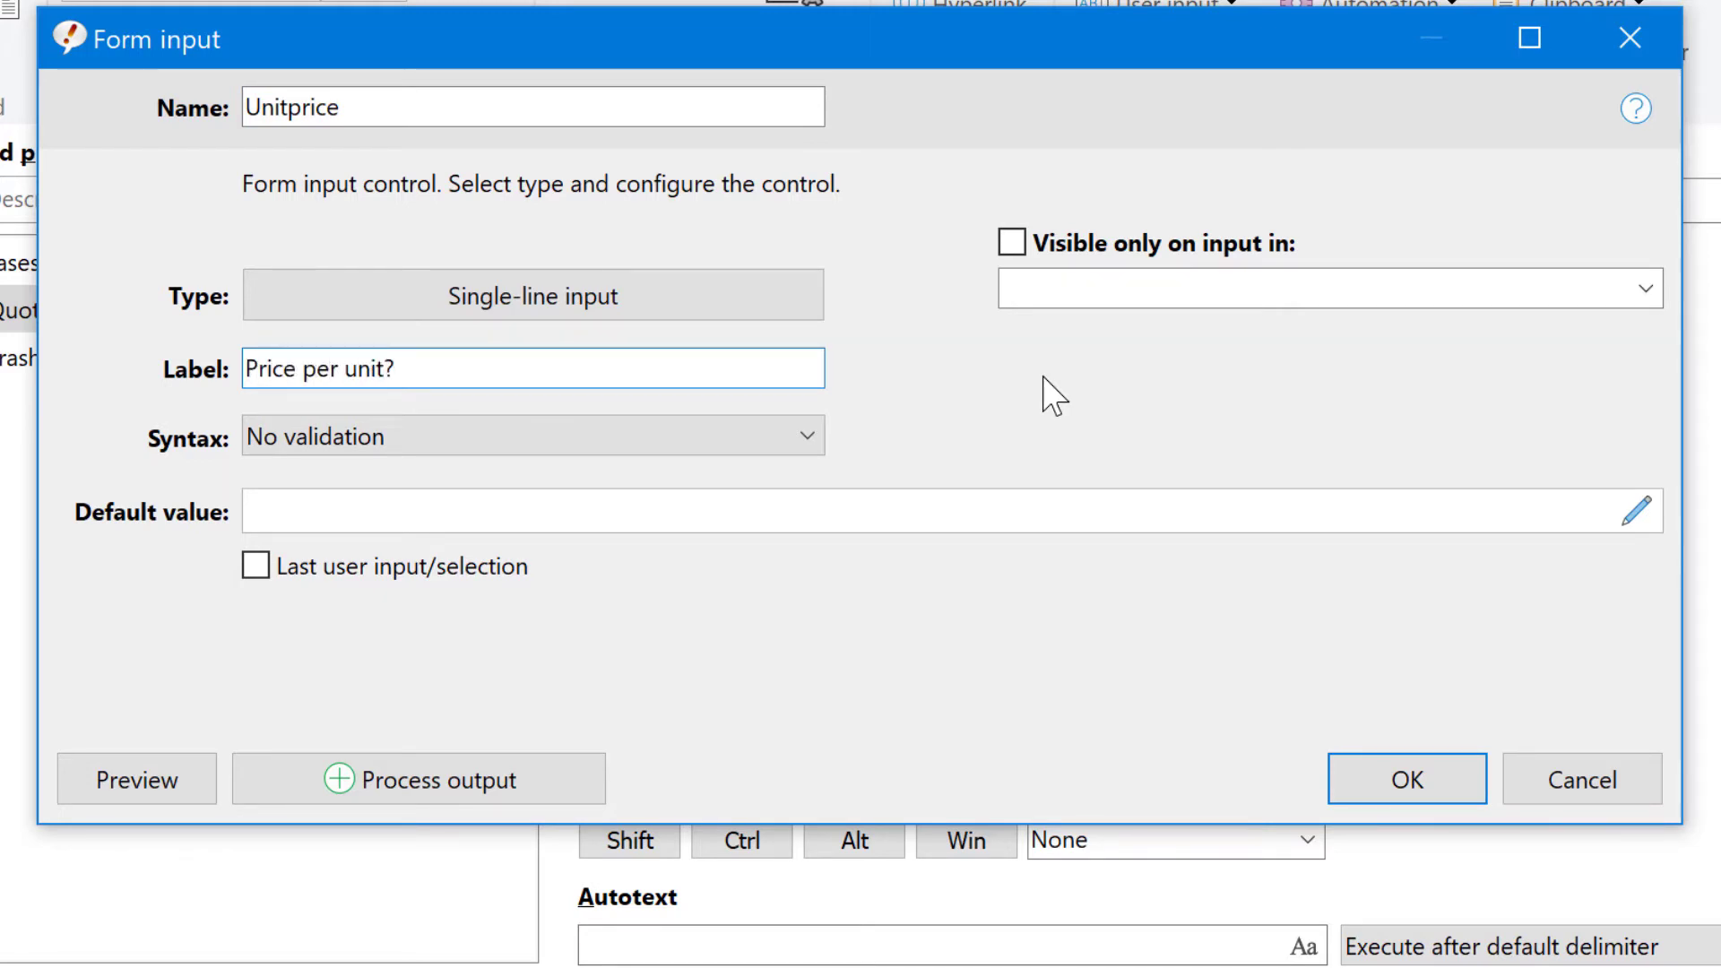
# Store the Unitprice input in variable unitprice with direct output, then insert the field.
pyautogui.click(439, 789)
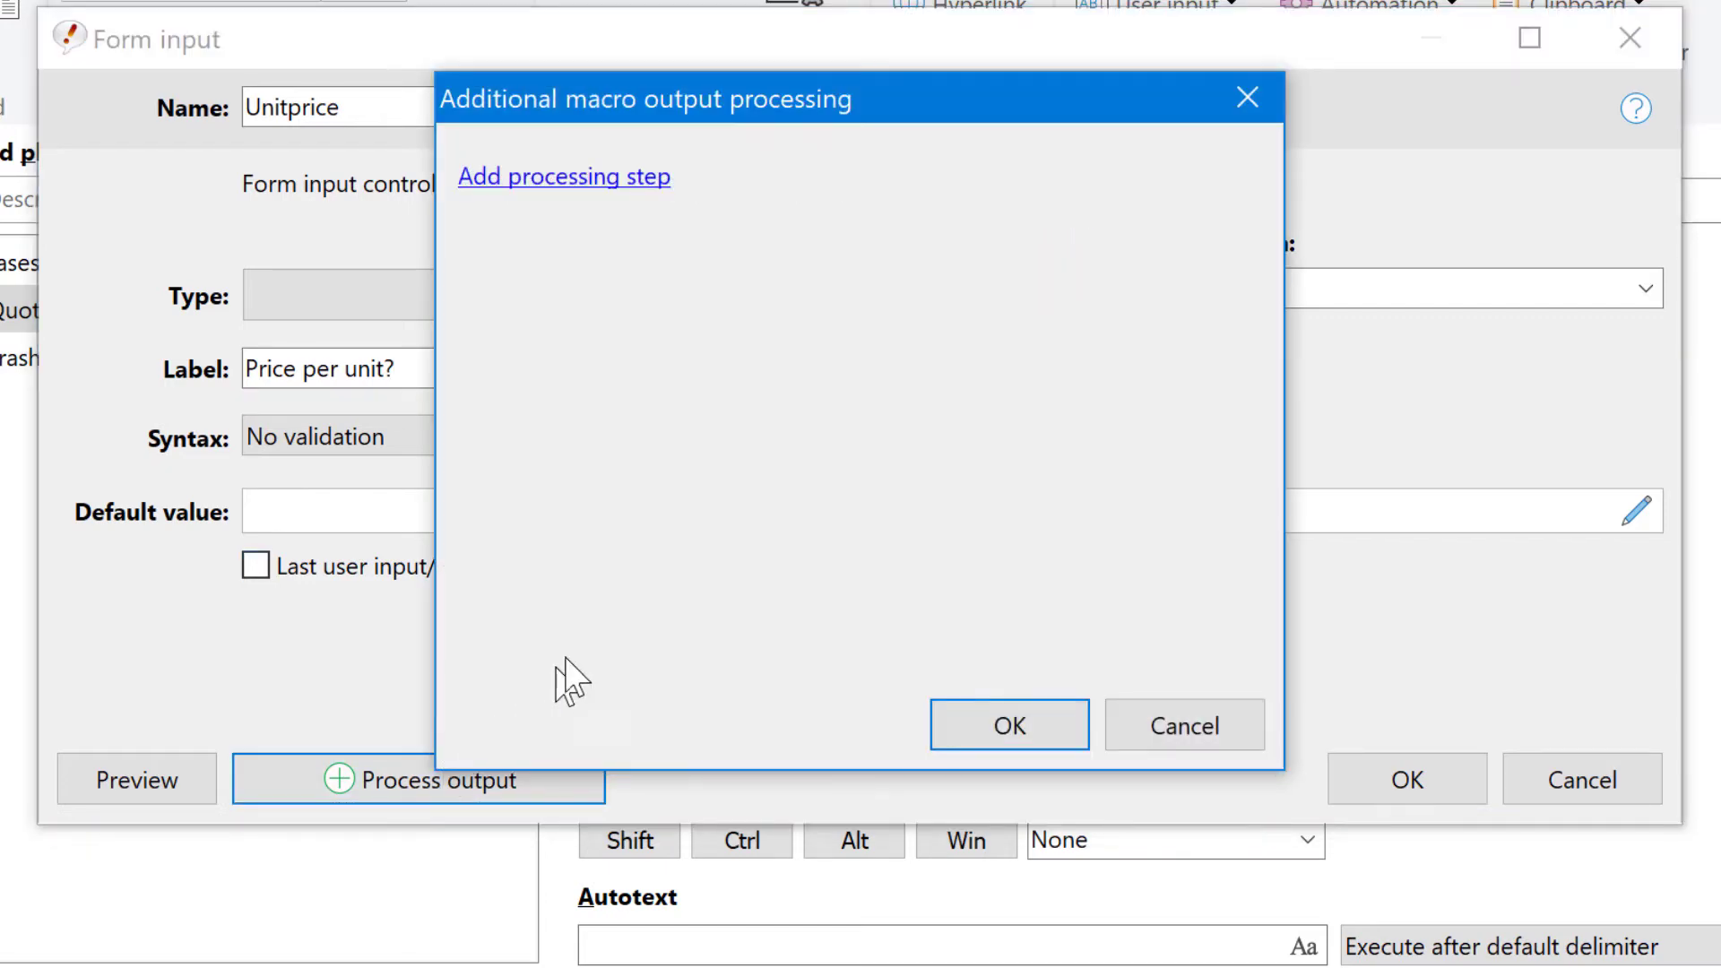
pyautogui.click(601, 179)
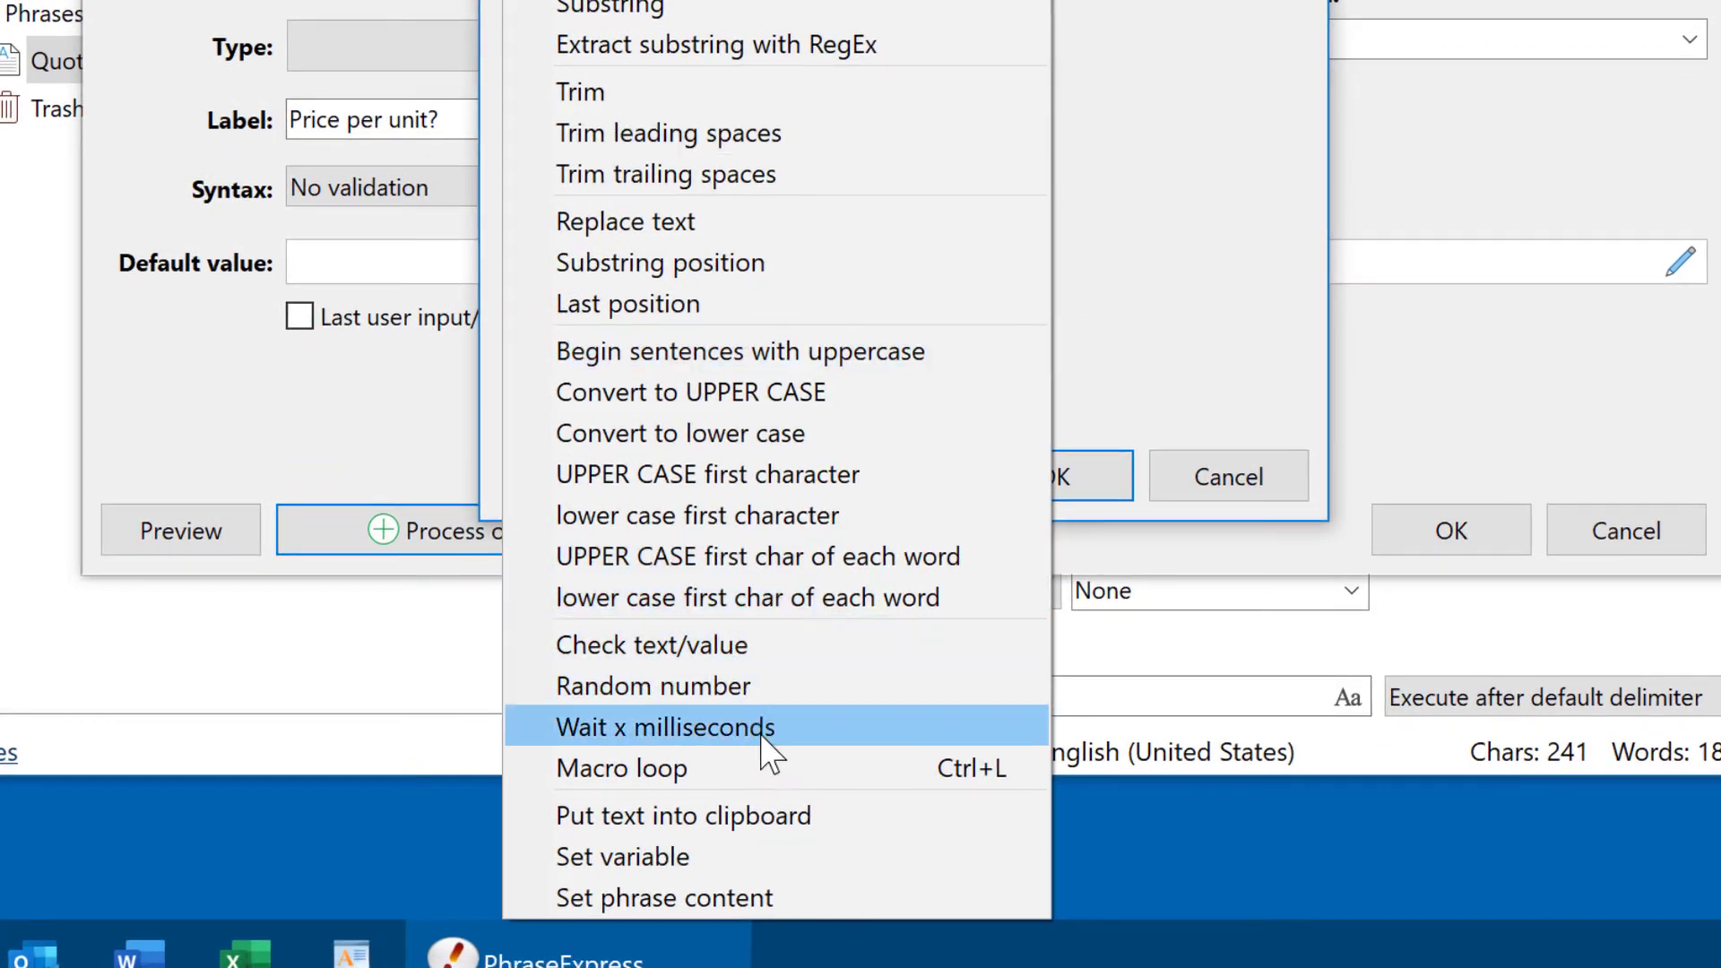
pyautogui.click(777, 859)
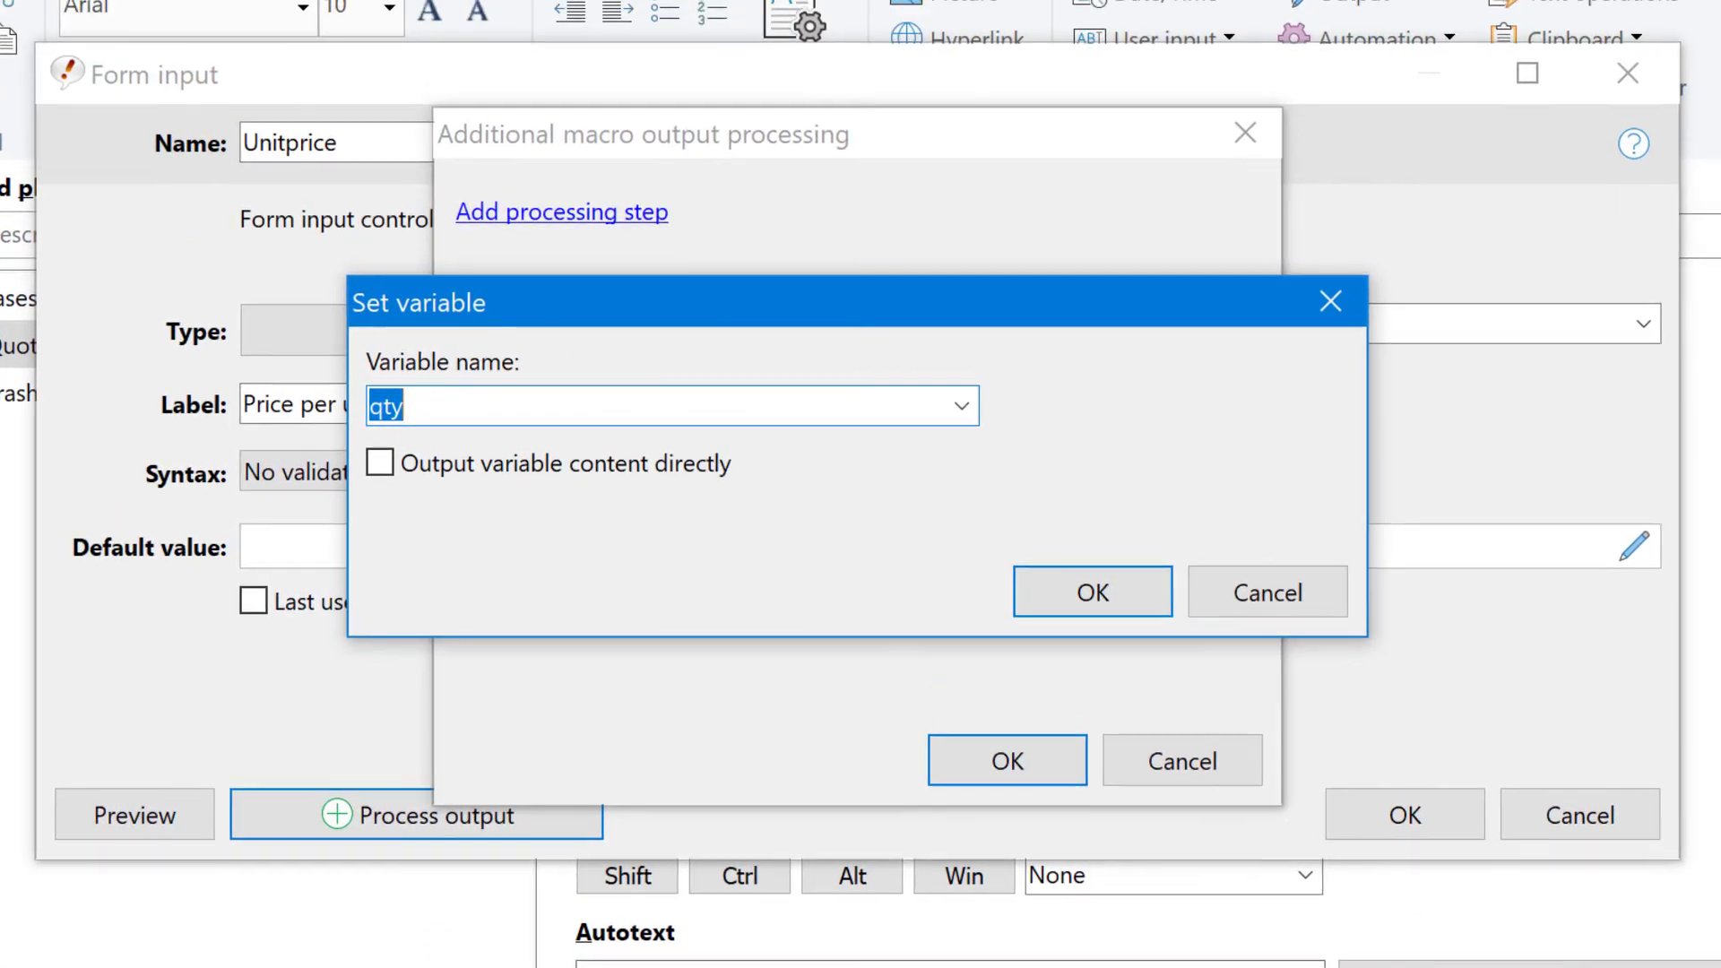
pyautogui.write('unitprice')
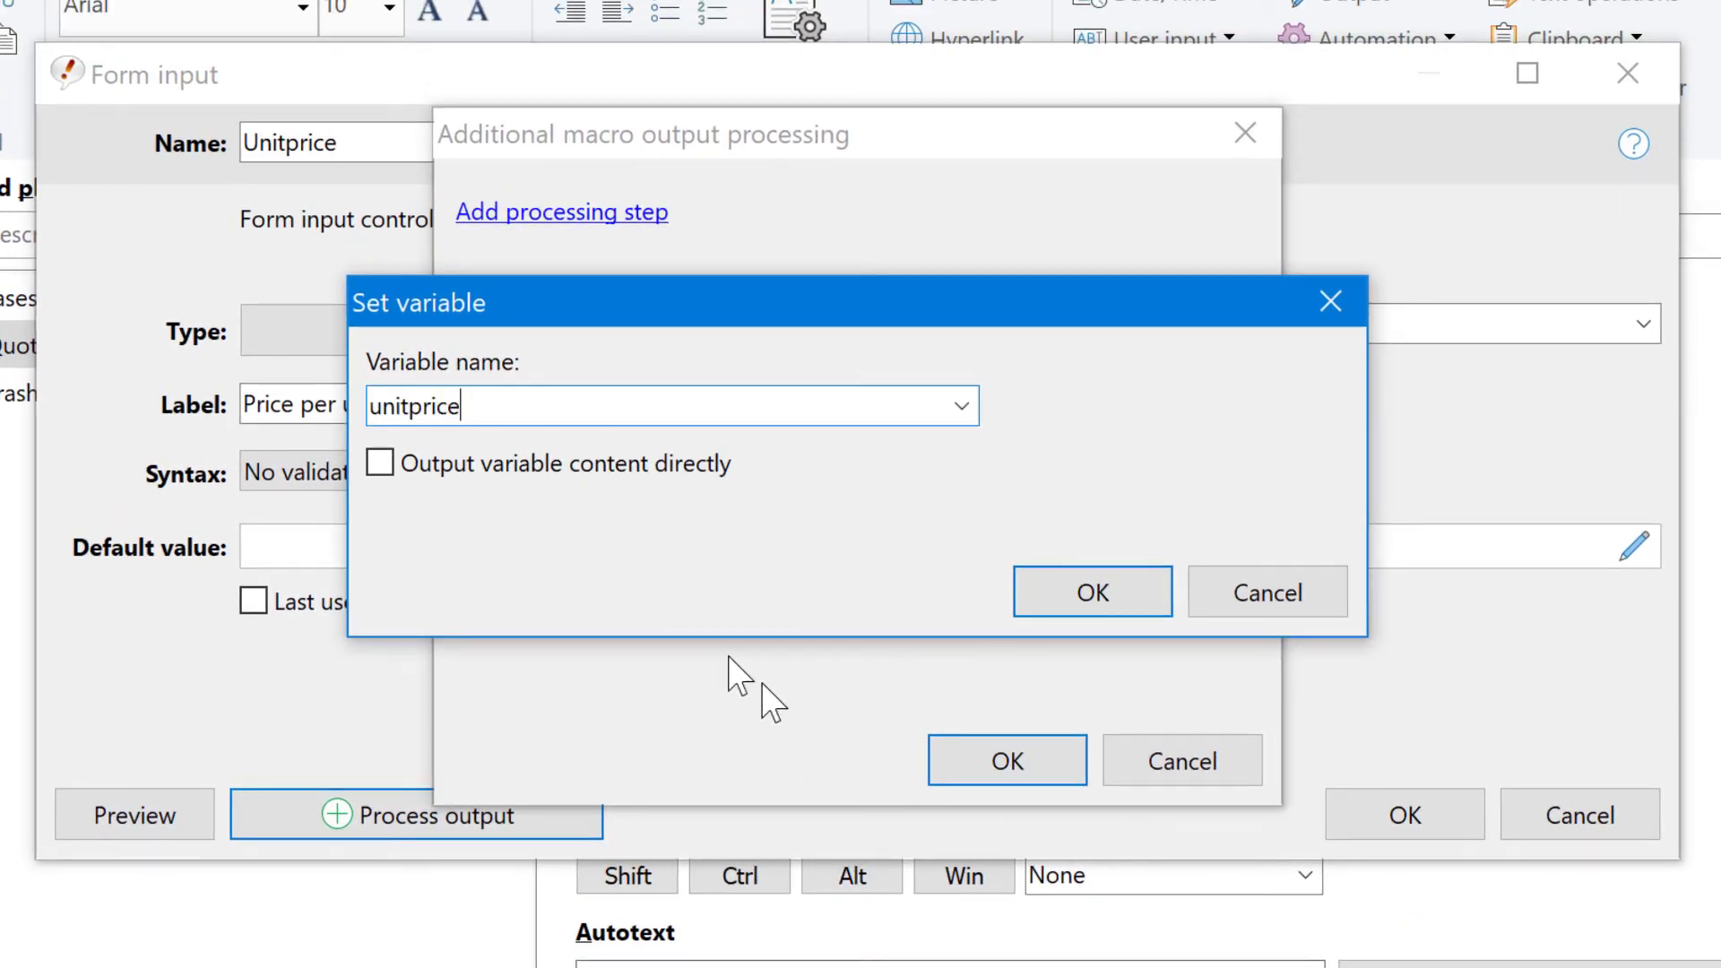
pyautogui.click(492, 463)
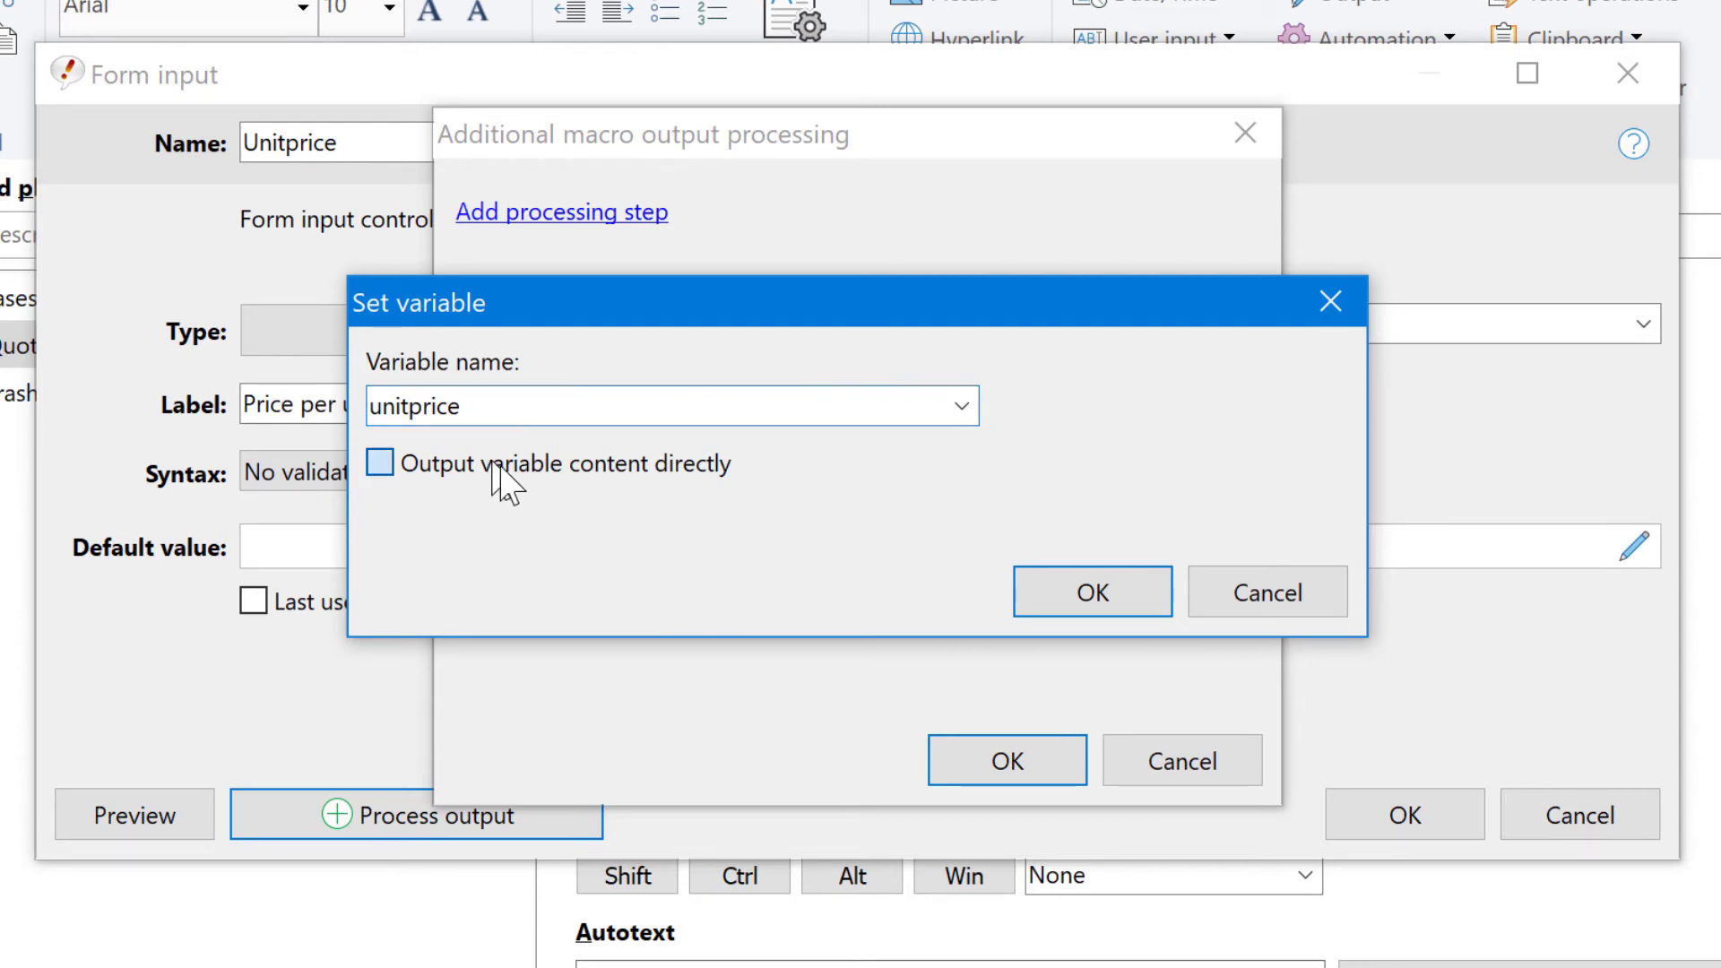
pyautogui.click(1045, 599)
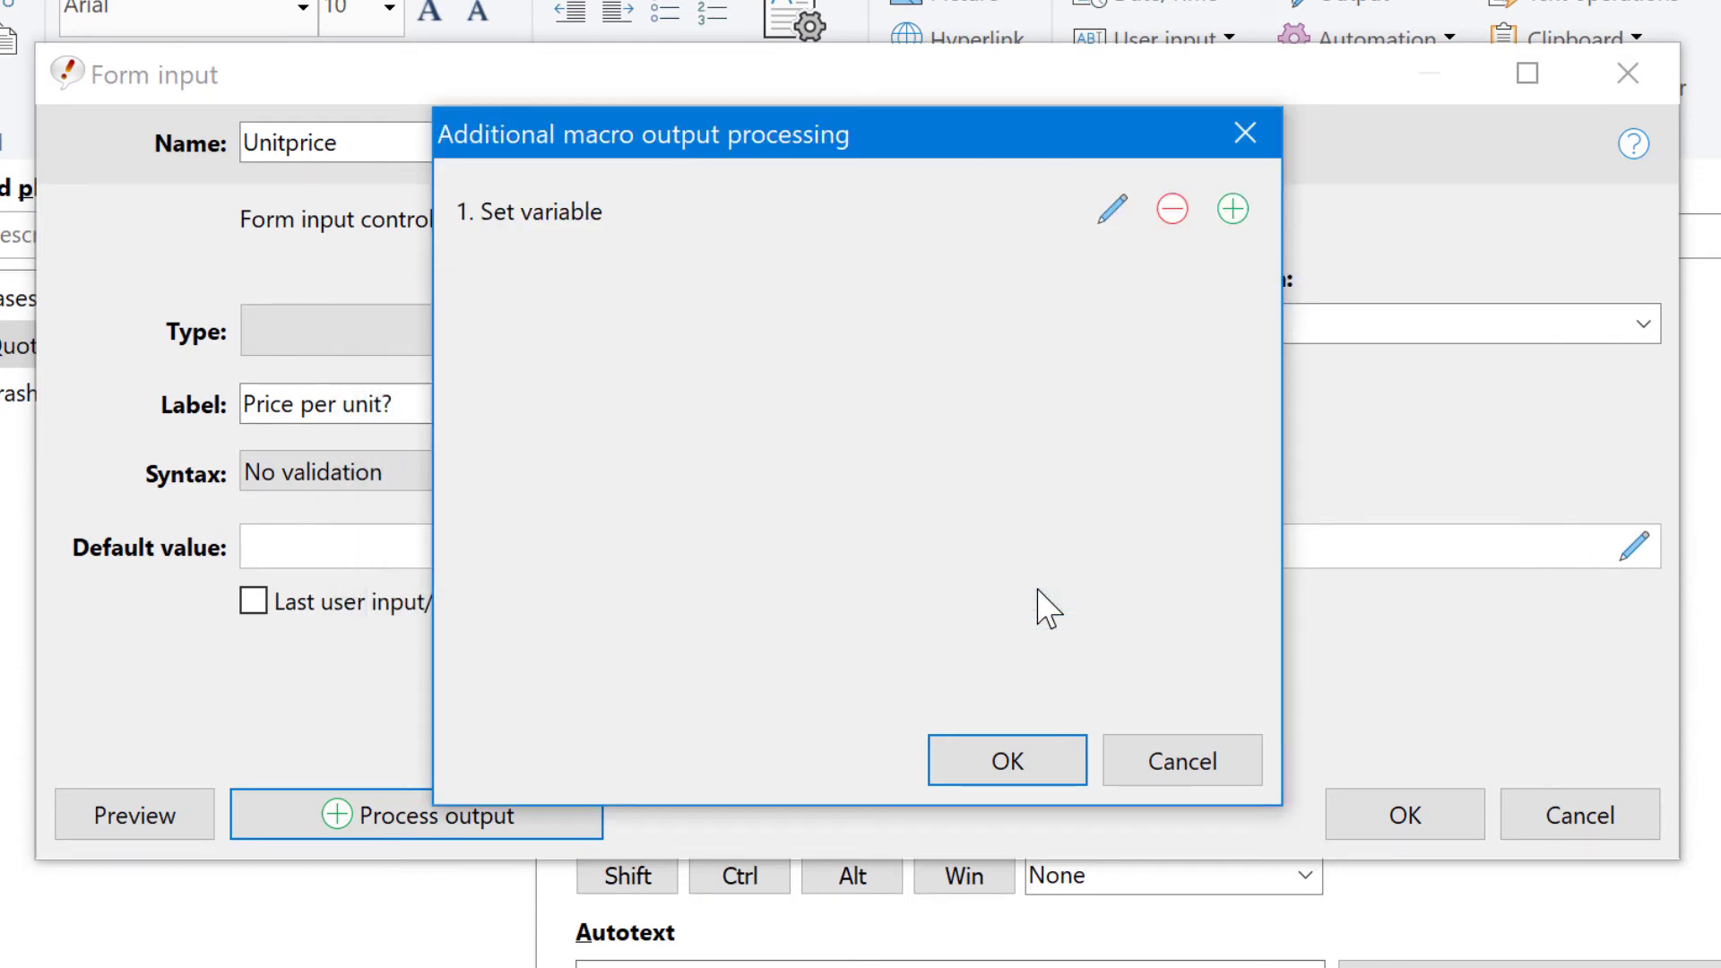
pyautogui.click(1007, 758)
pyautogui.click(1367, 818)
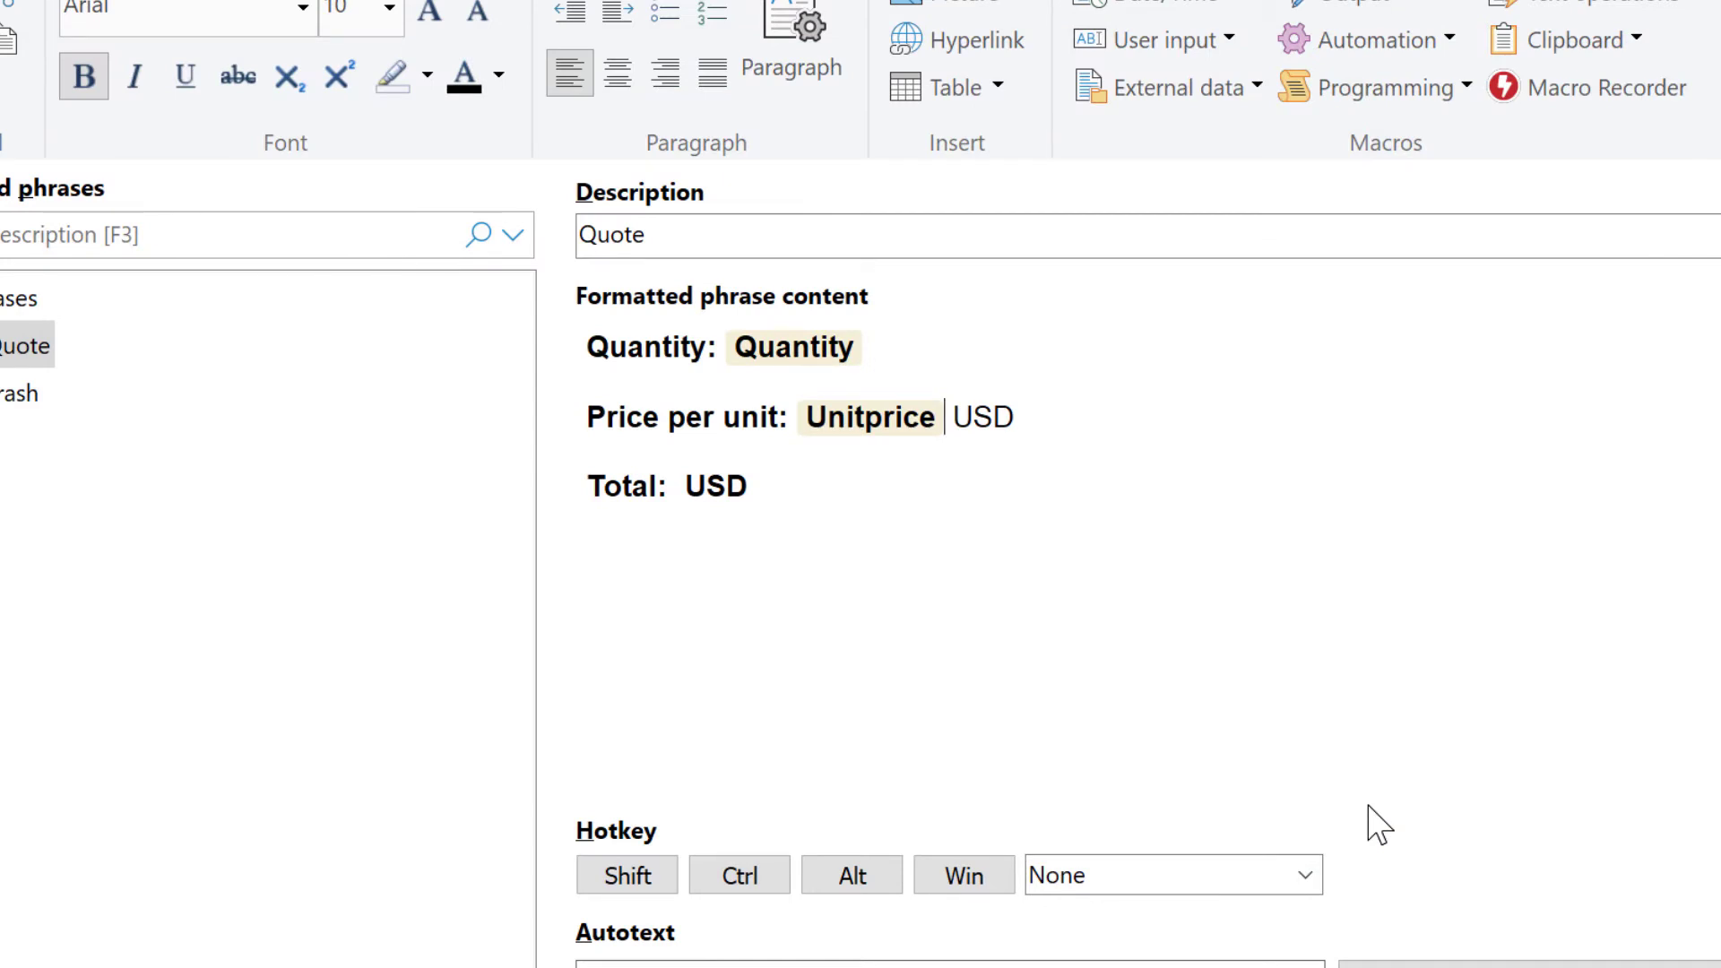
# Insert a calculation named total just before USD on the Total line.
pyautogui.click(678, 486)
pyautogui.click(1425, 90)
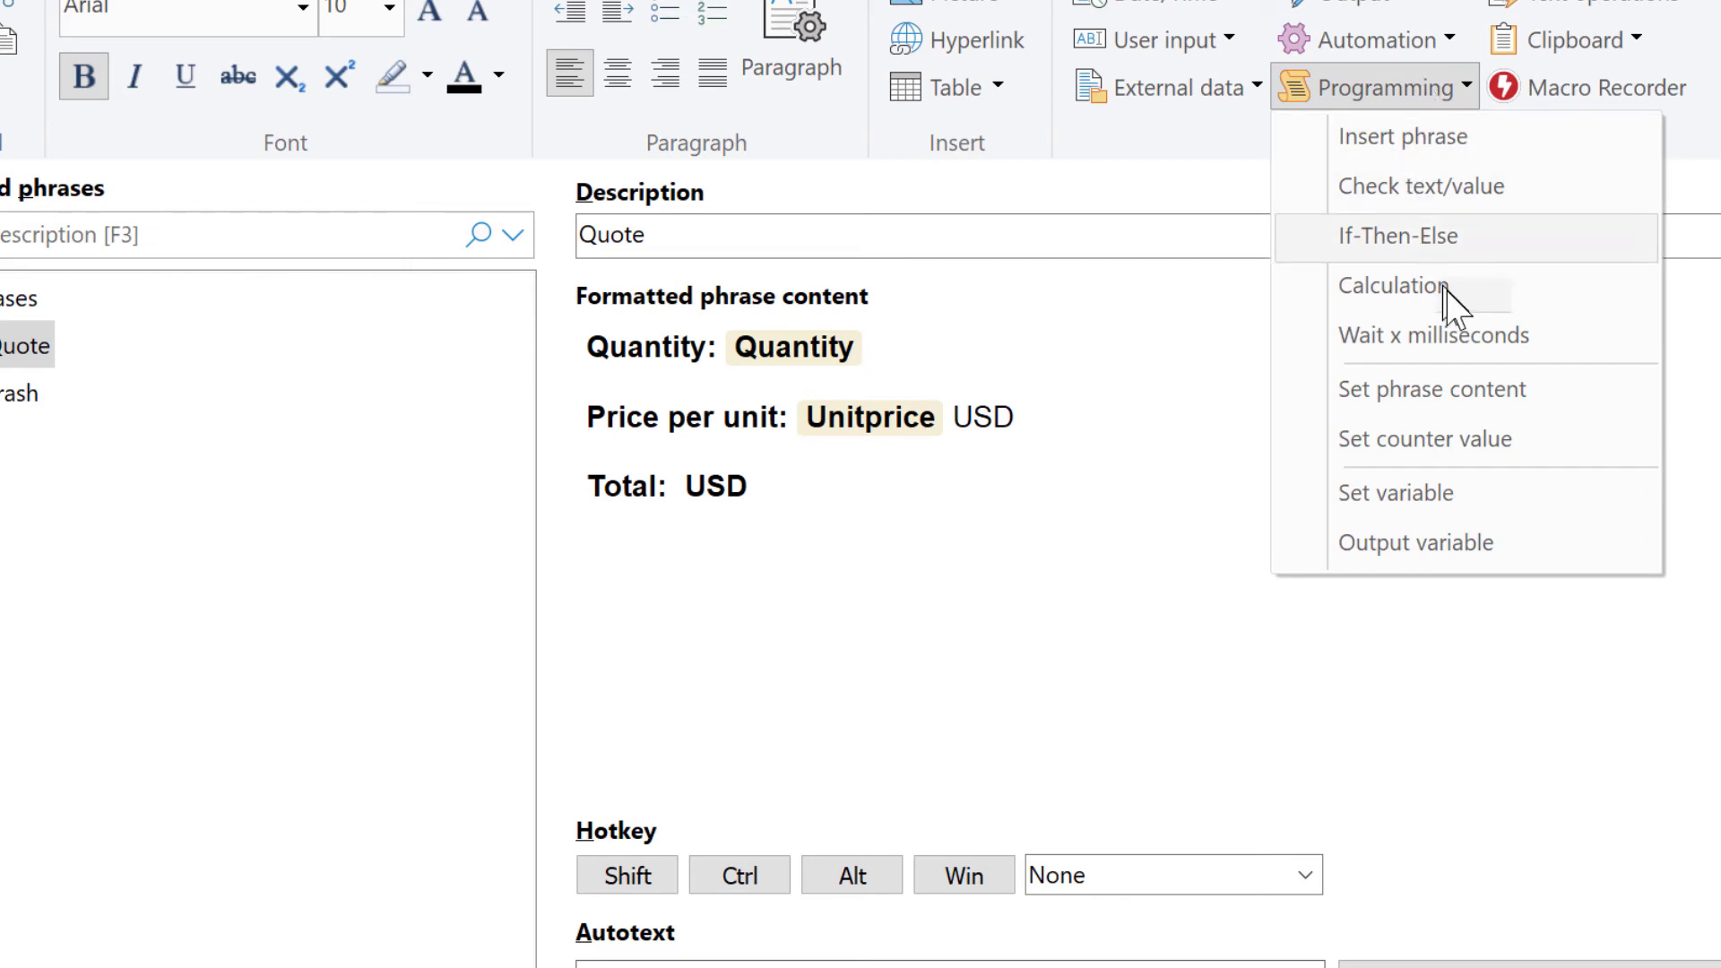
pyautogui.click(1478, 309)
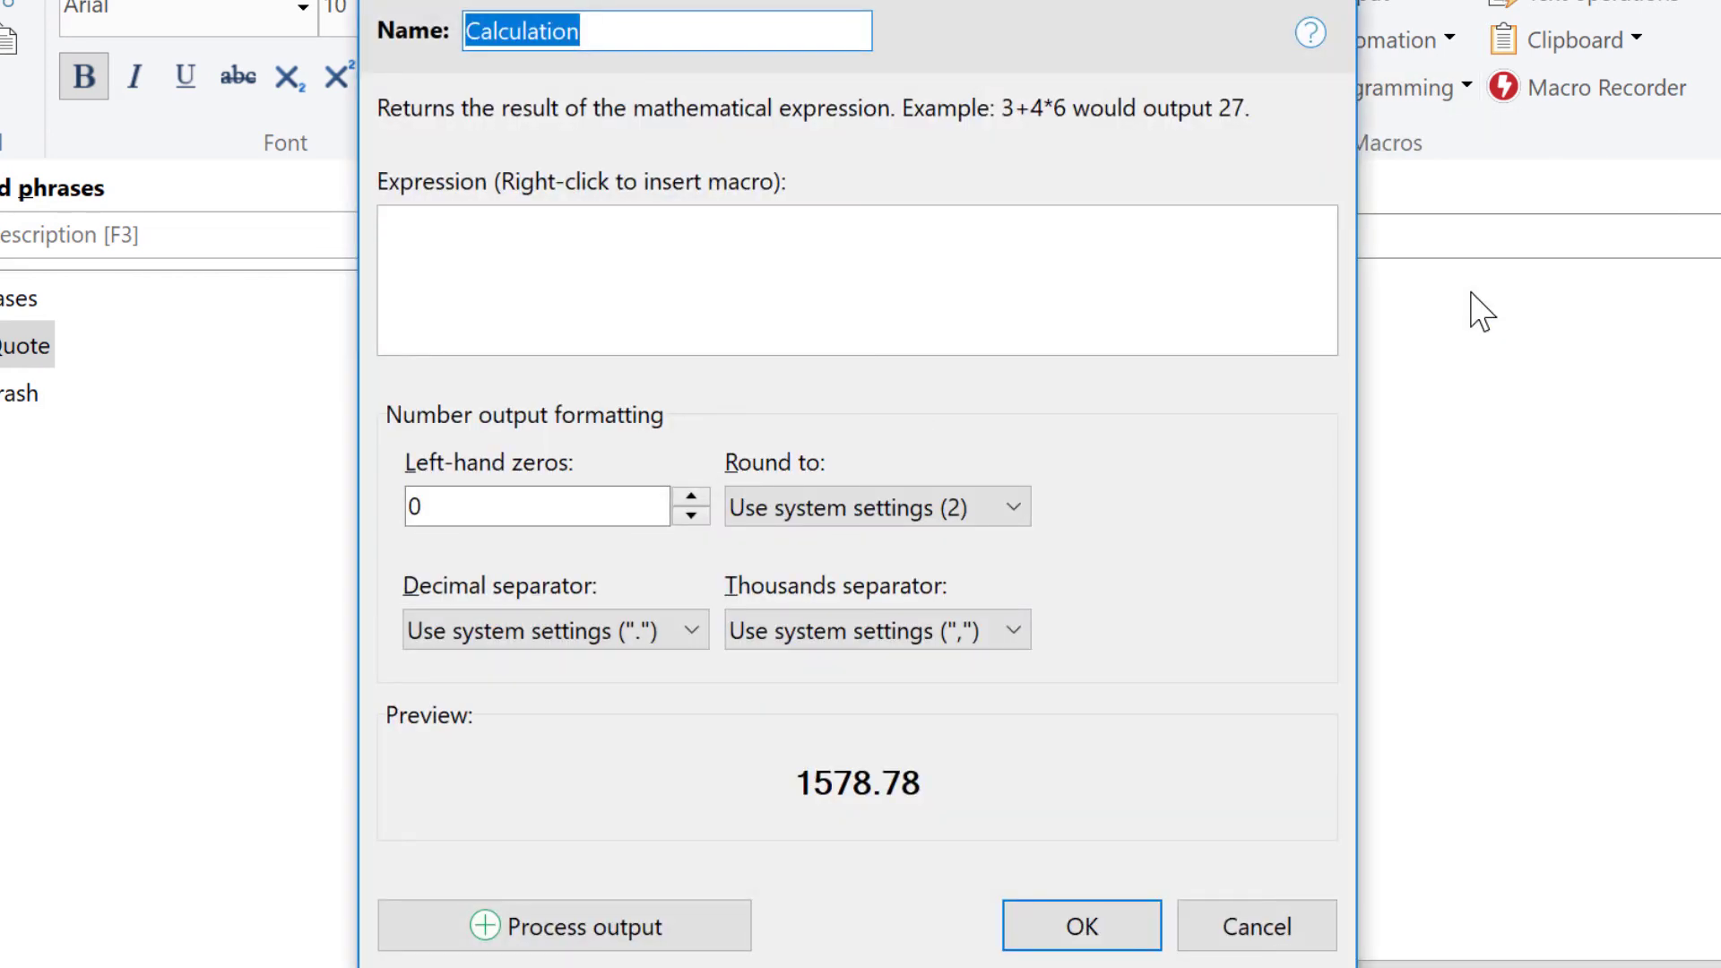
pyautogui.write('total')
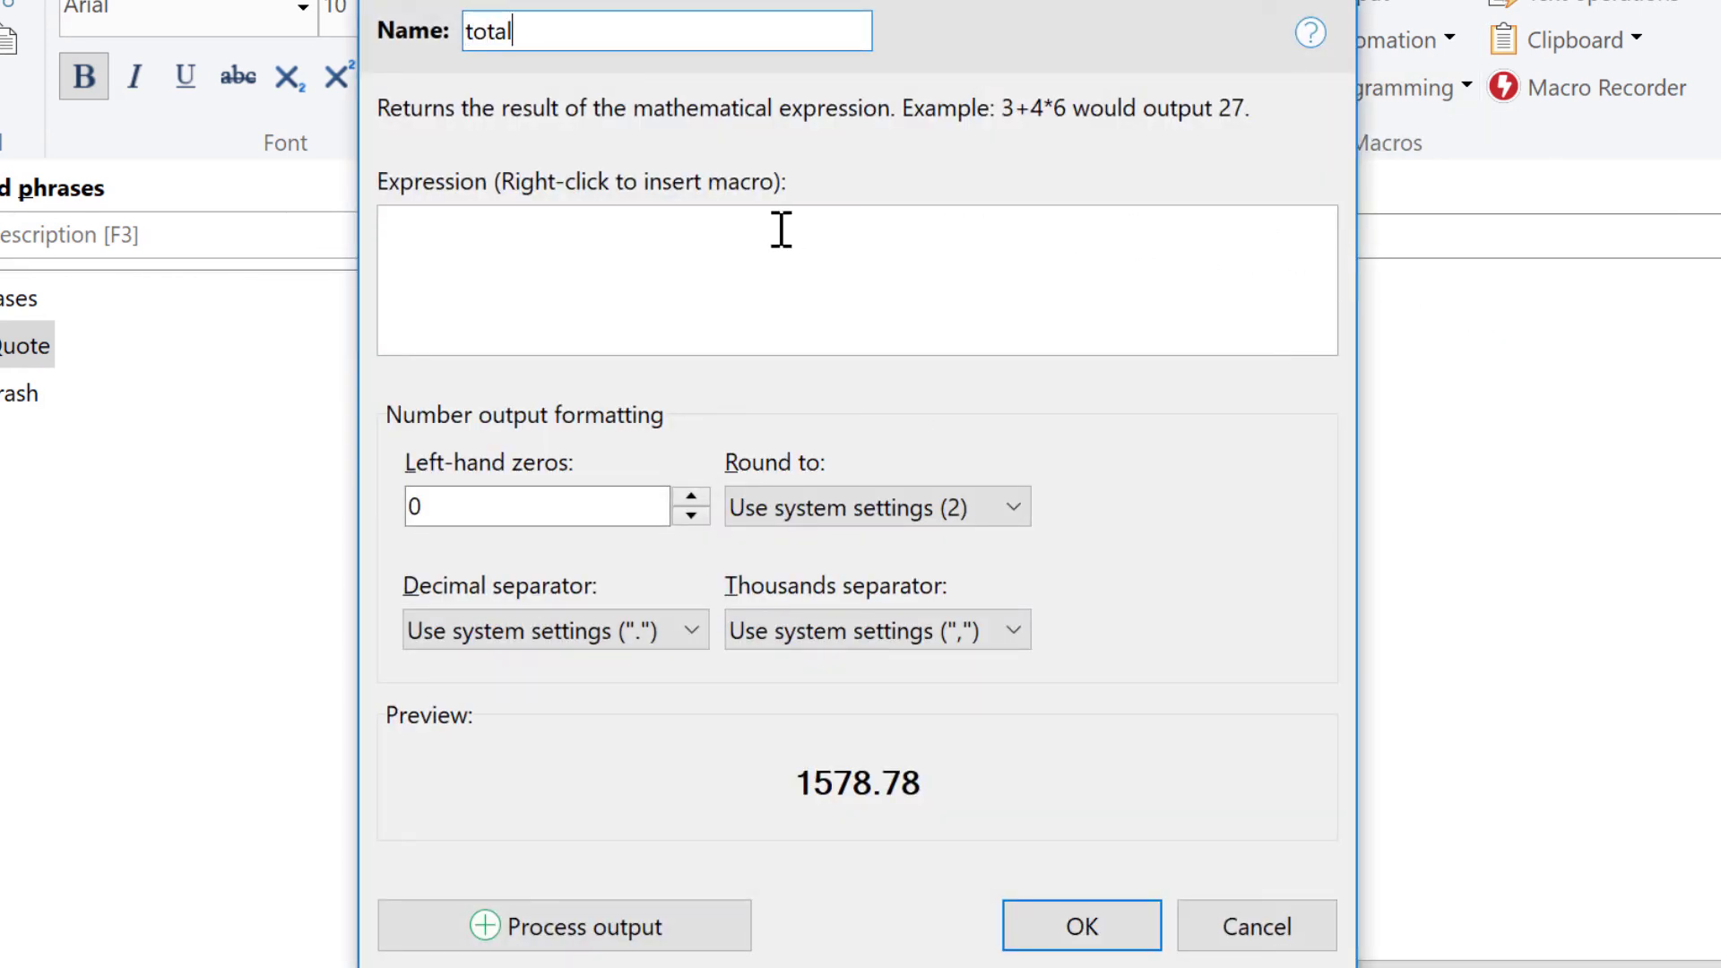
# Set the total calculation's expression to qty * unitprice and confirm it.
pyautogui.click(536, 238)
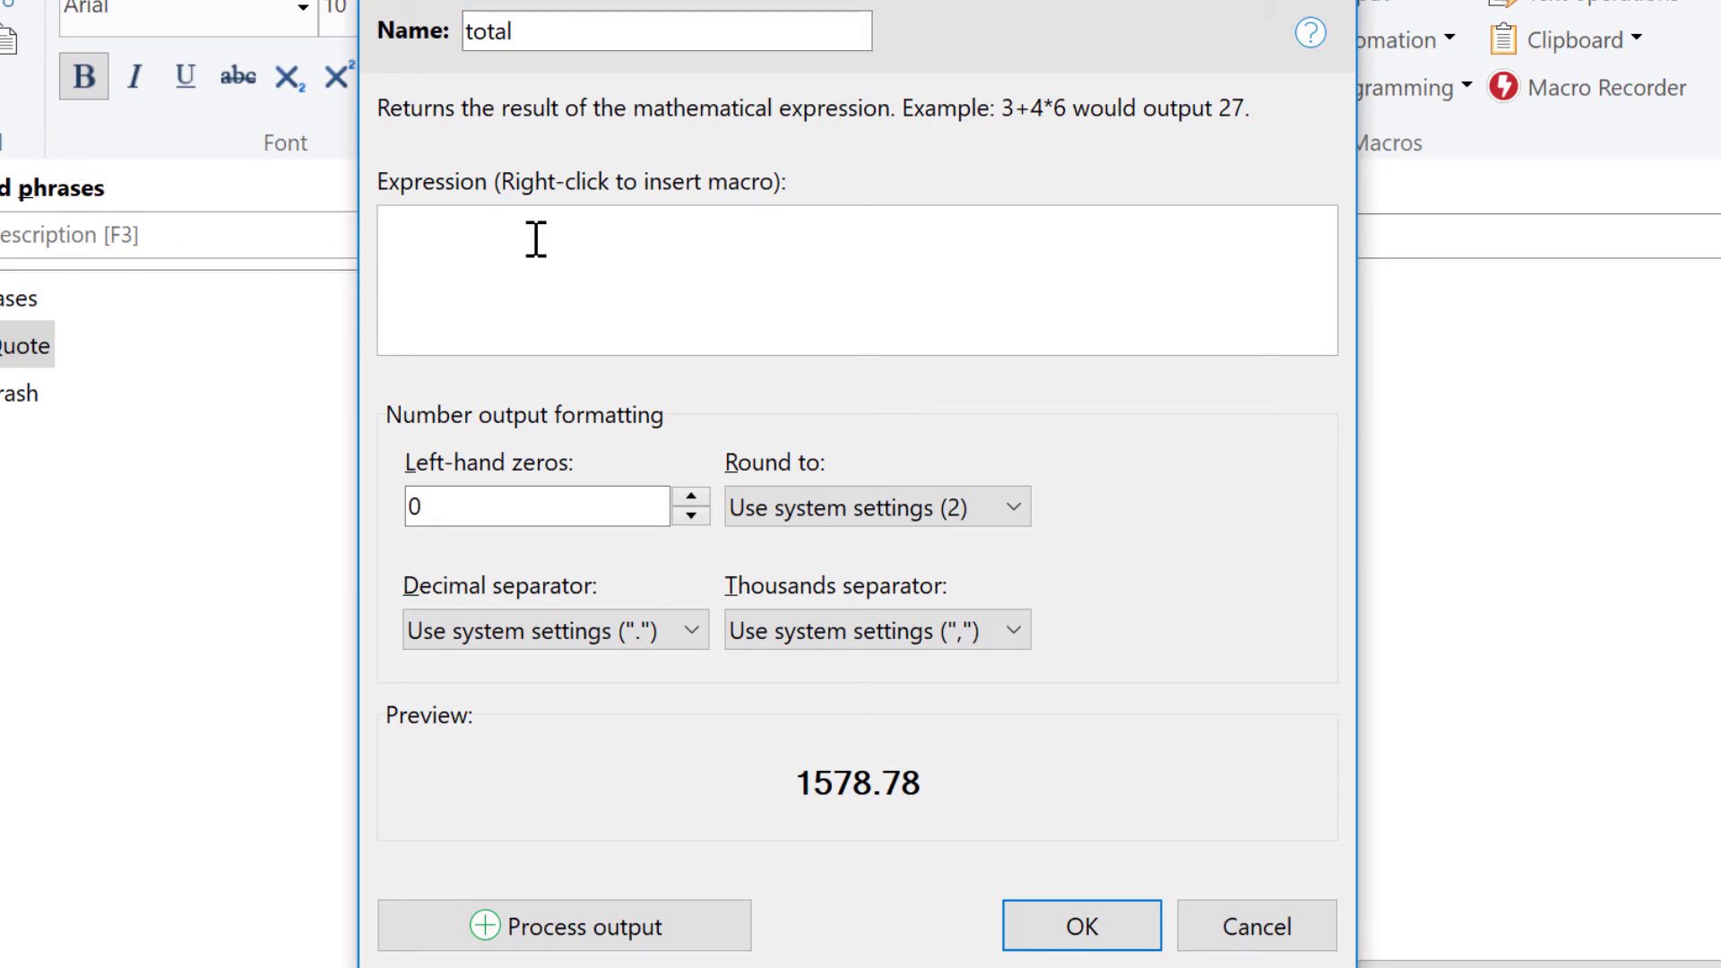
pyautogui.rightClick(536, 238)
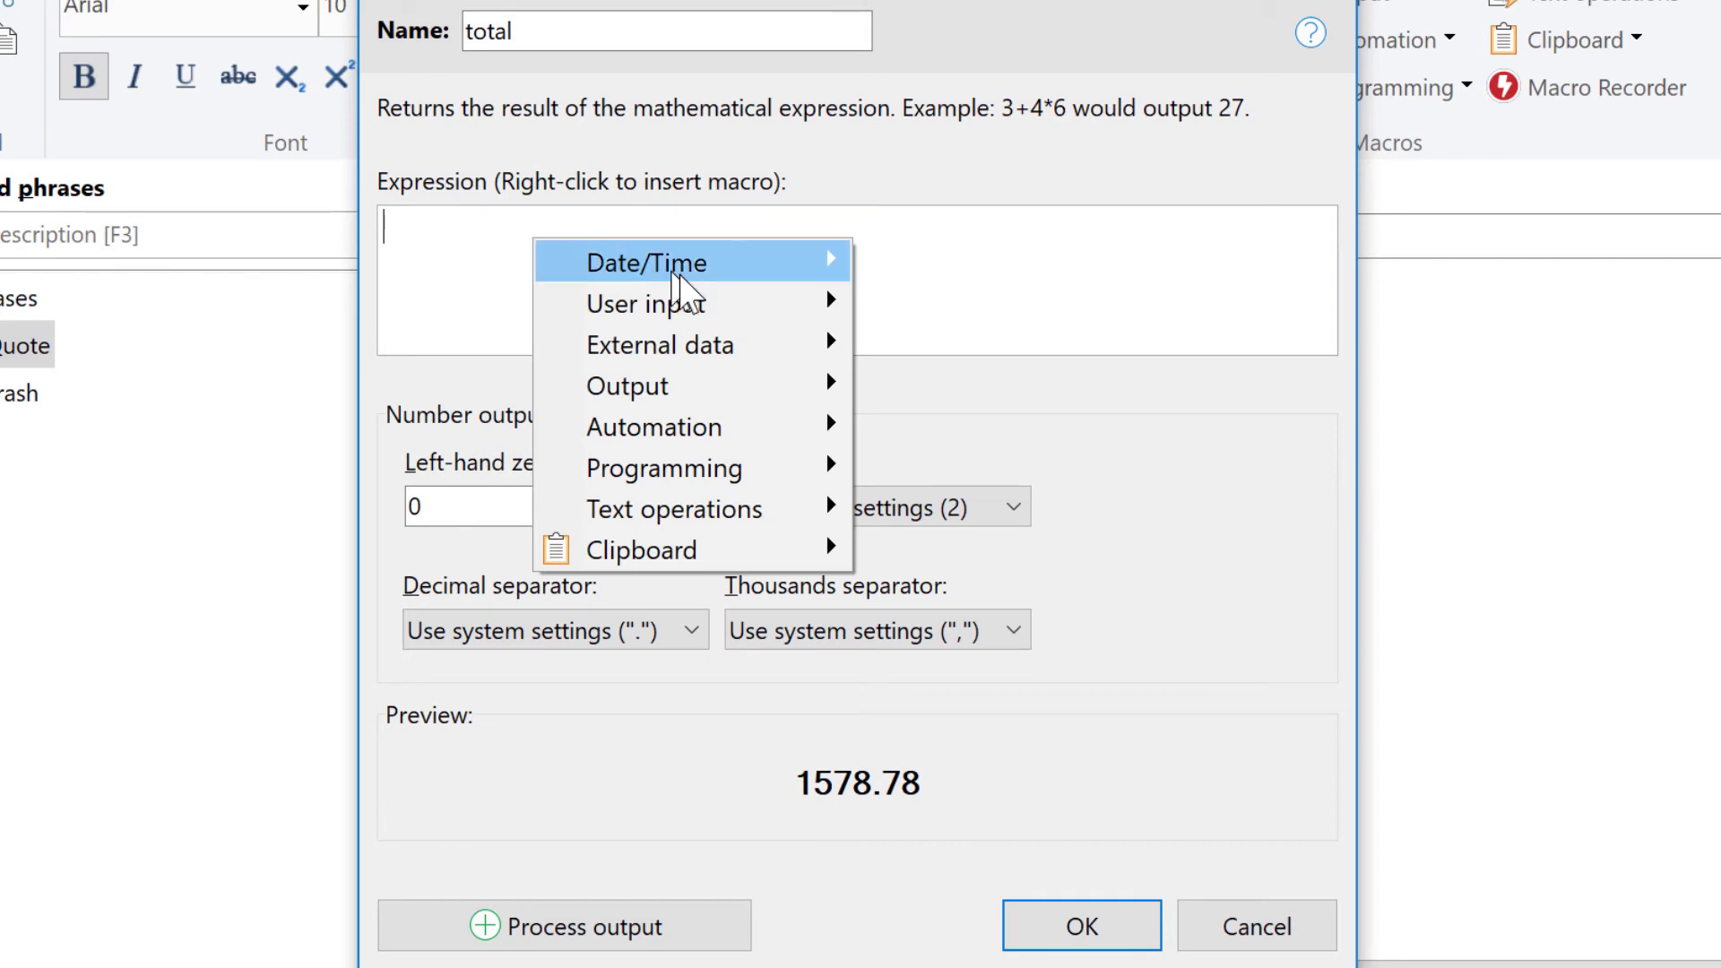
pyautogui.moveTo(768, 477)
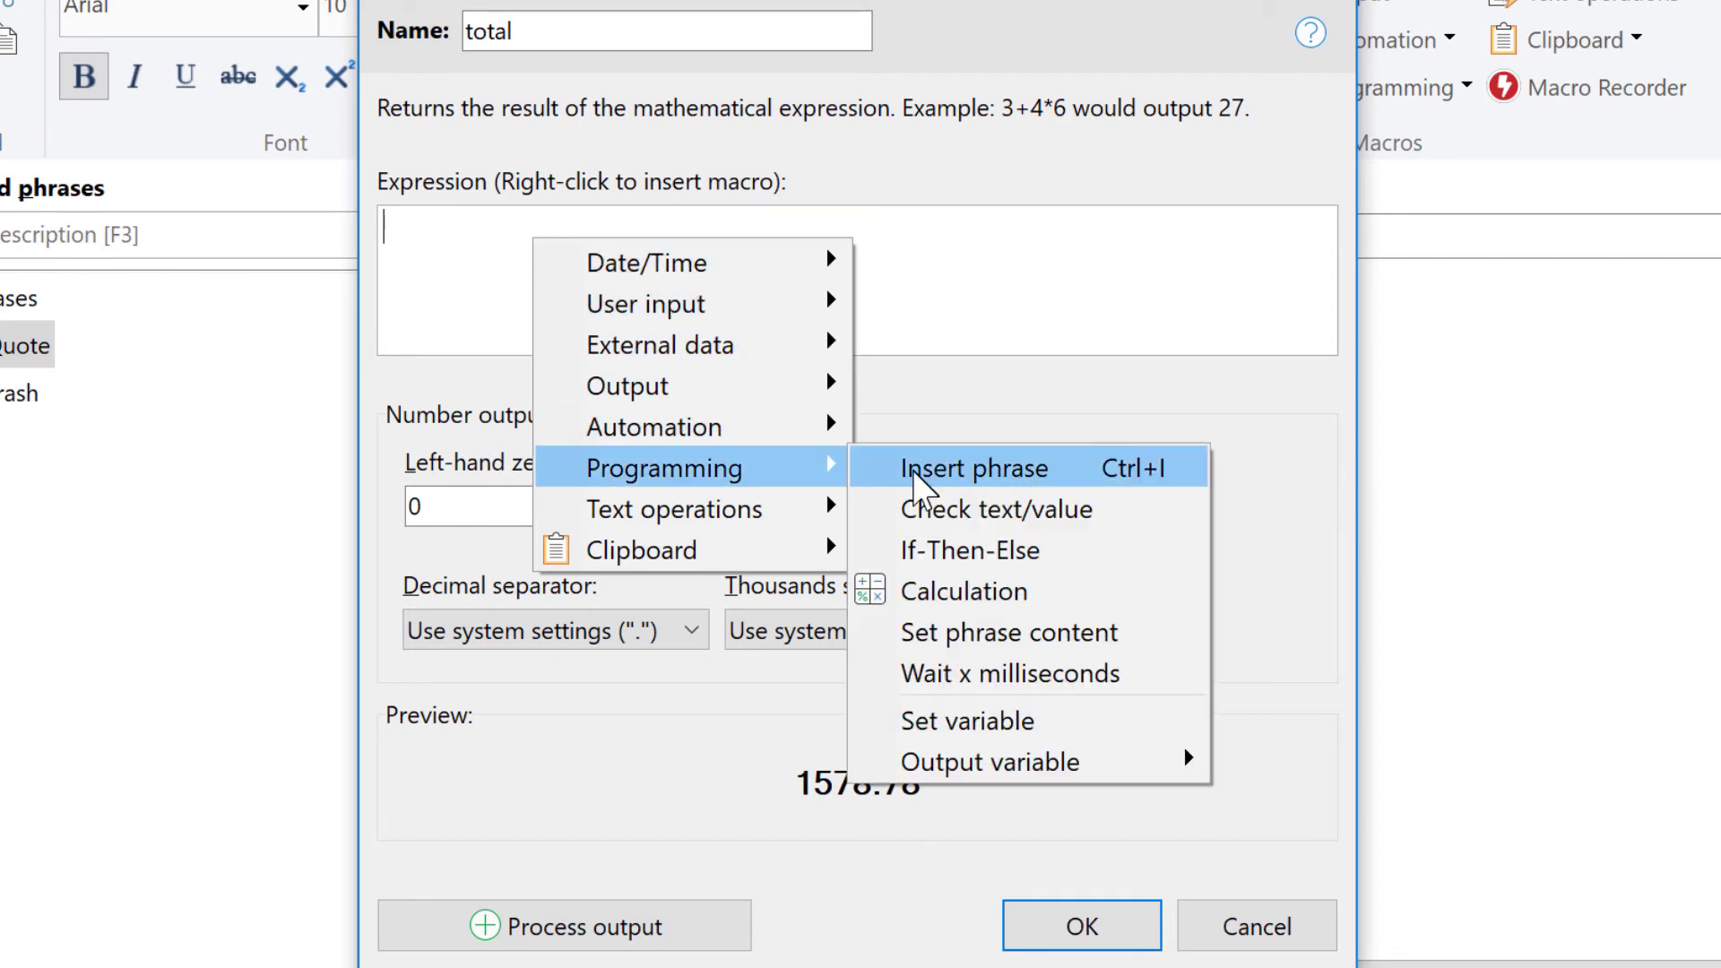
pyautogui.moveTo(1096, 768)
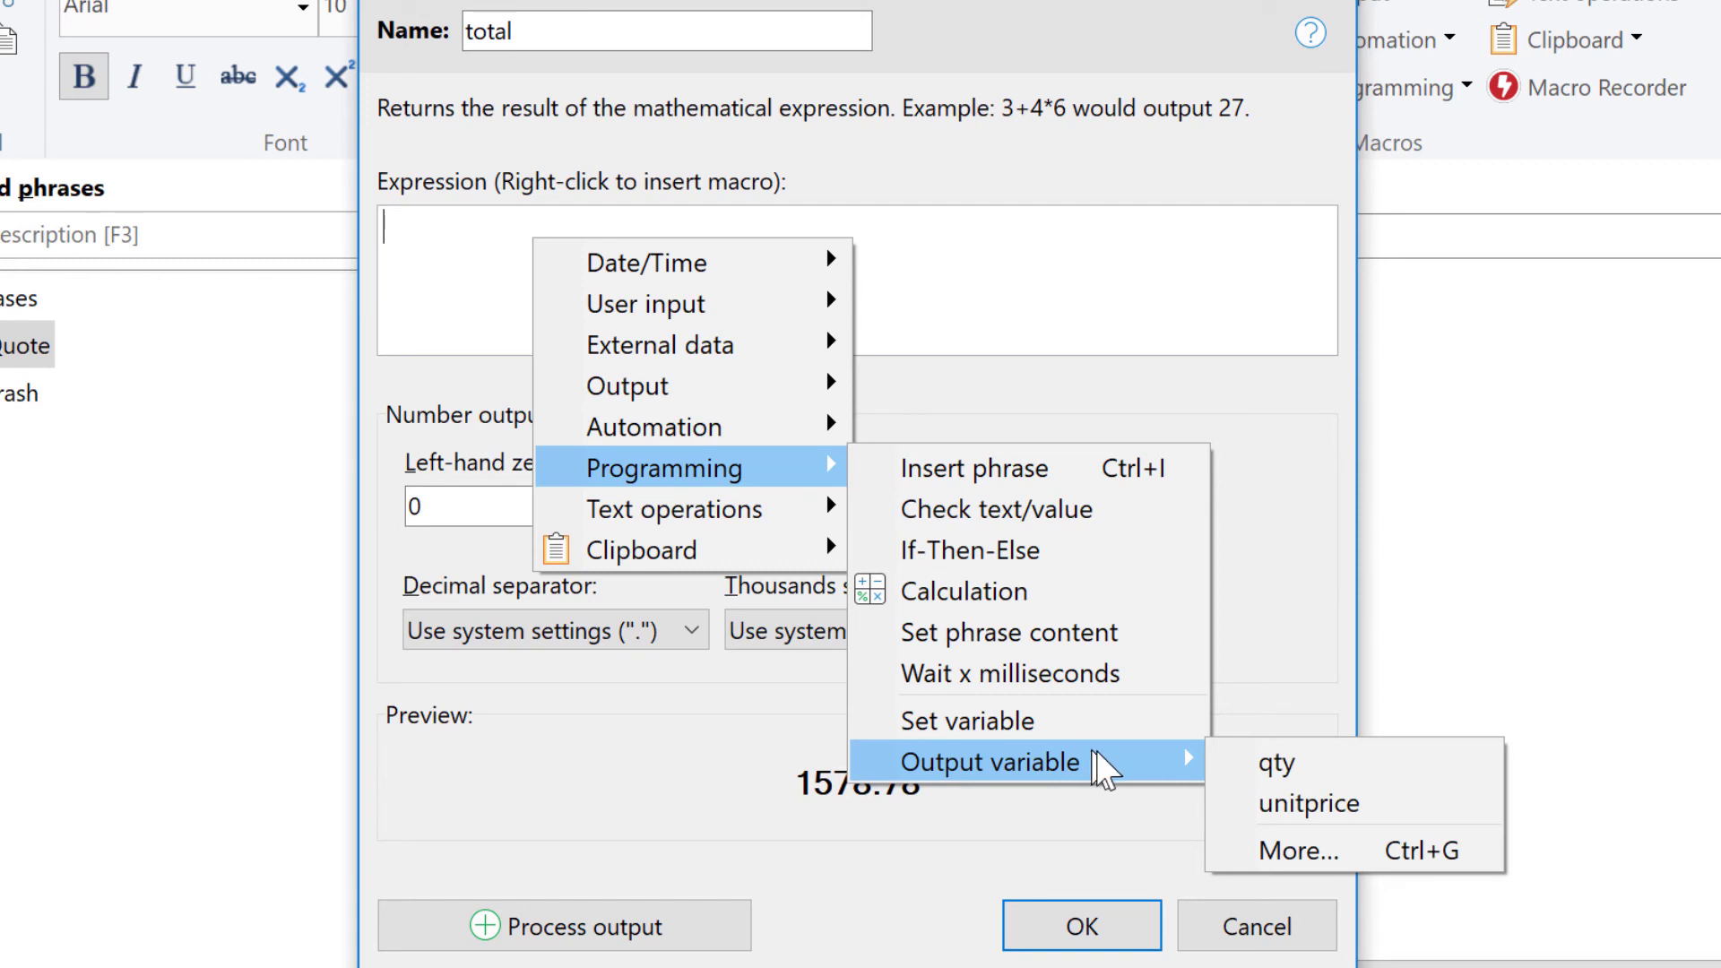
pyautogui.click(1264, 764)
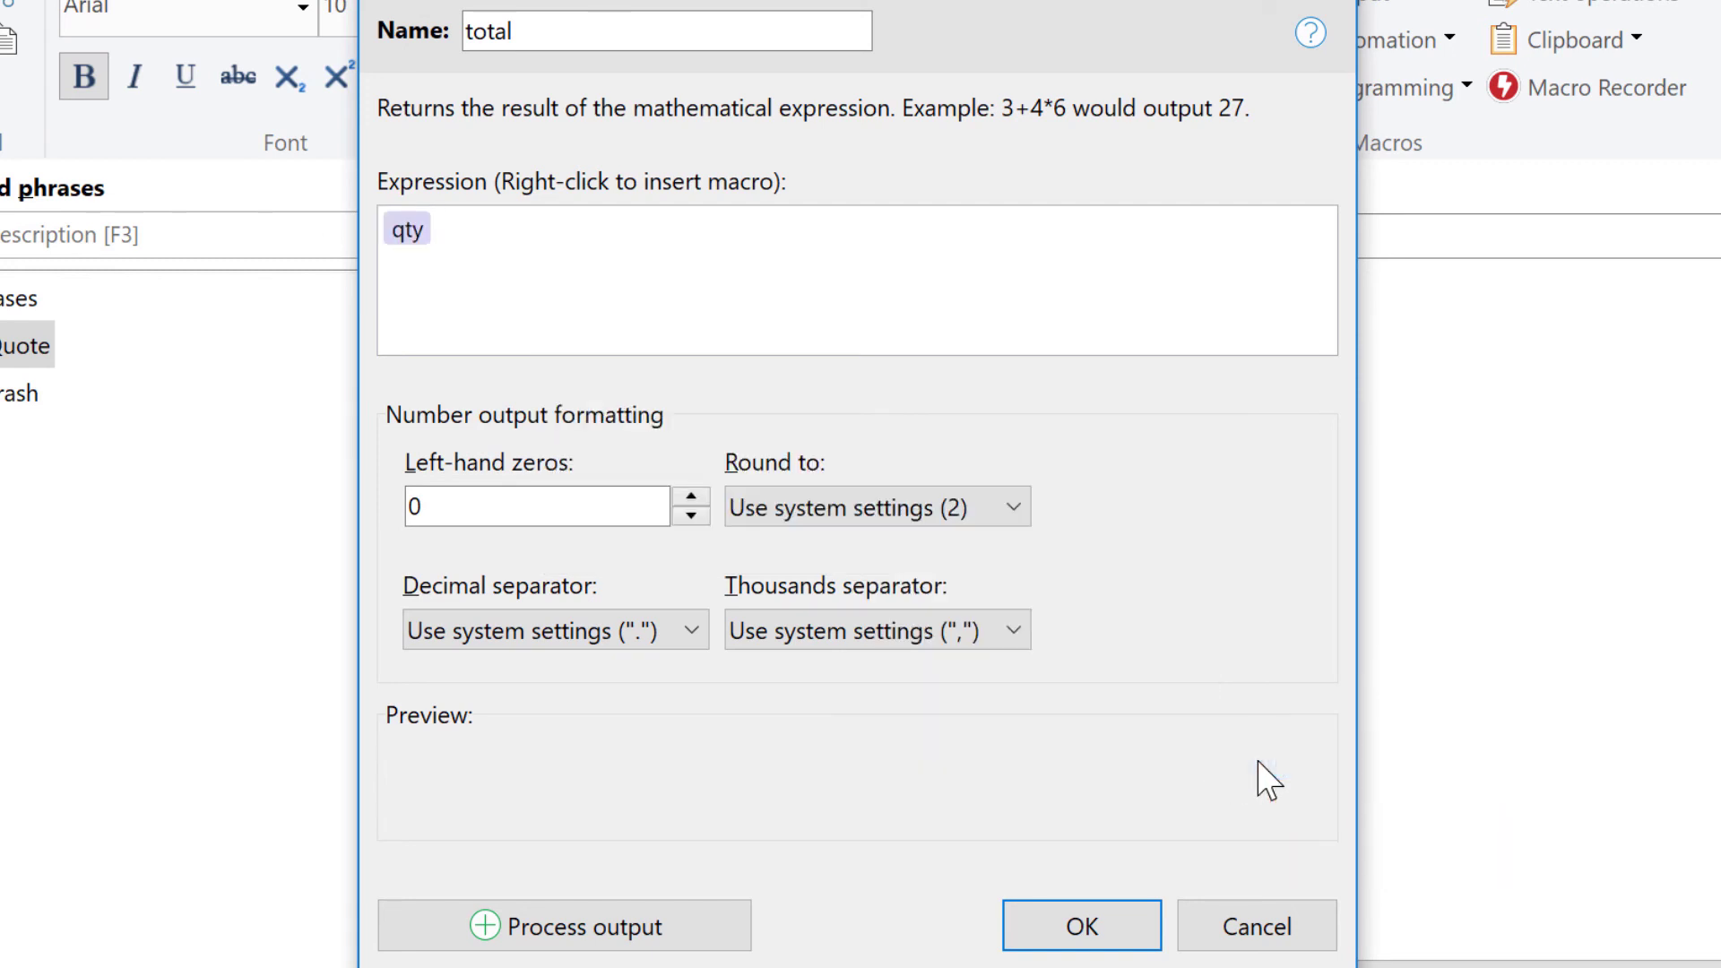
pyautogui.write('*')
pyautogui.rightClick(553, 238)
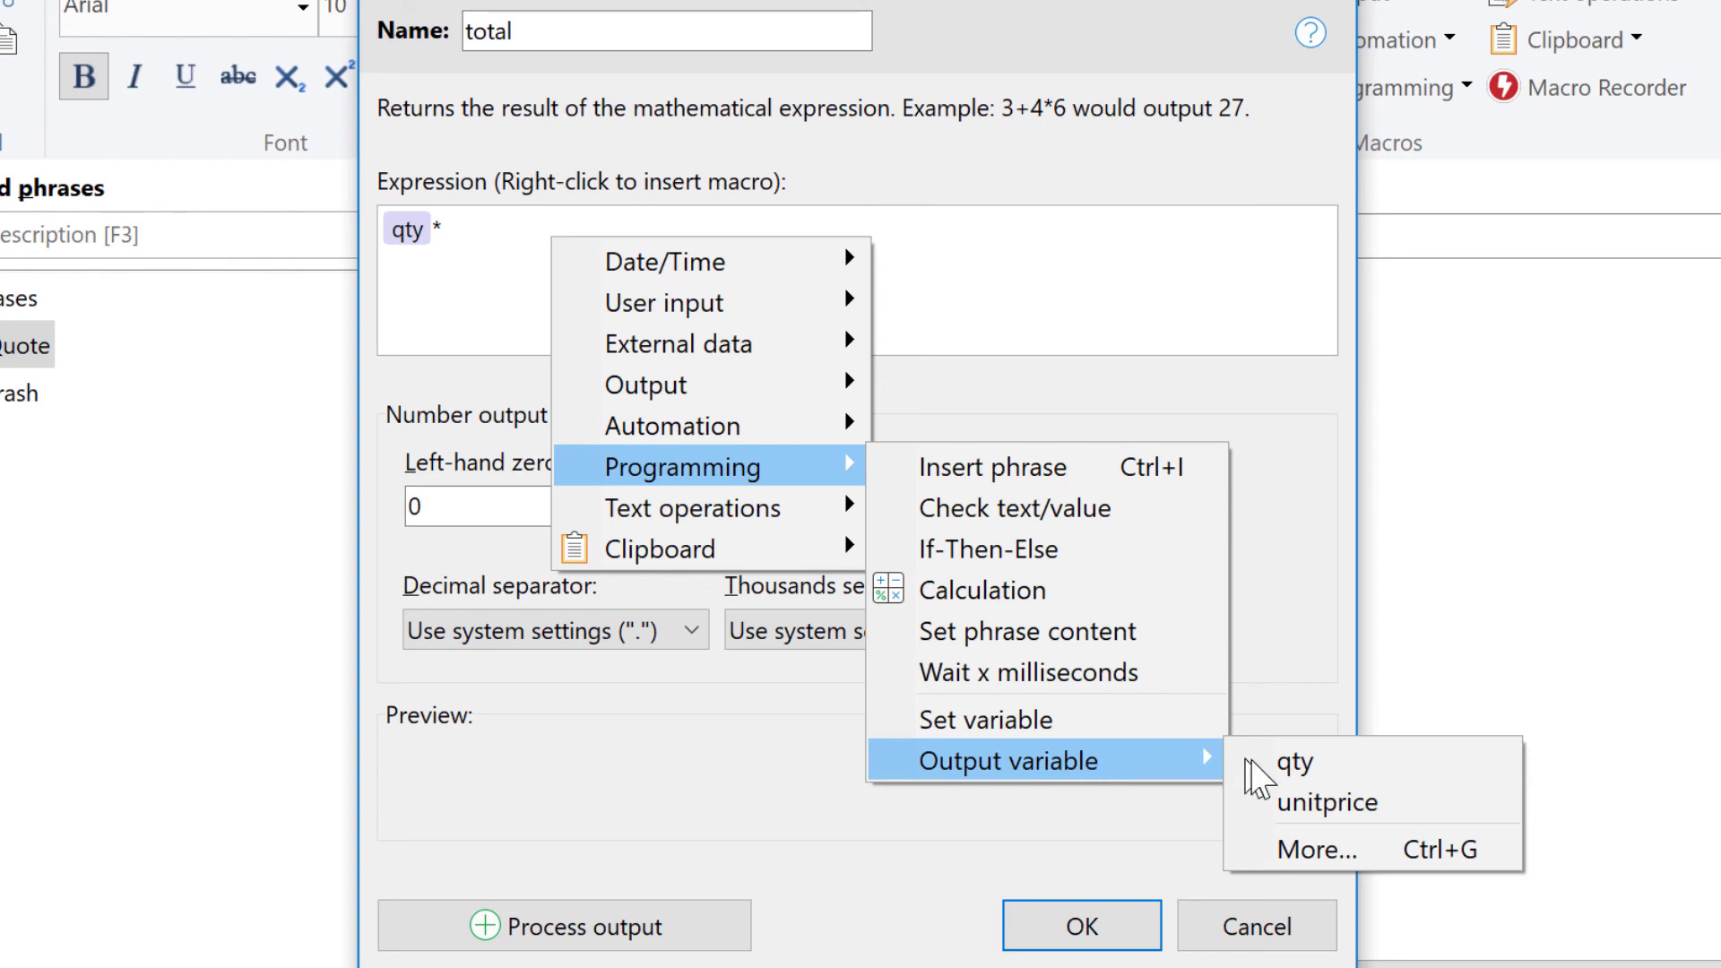
pyautogui.click(1349, 804)
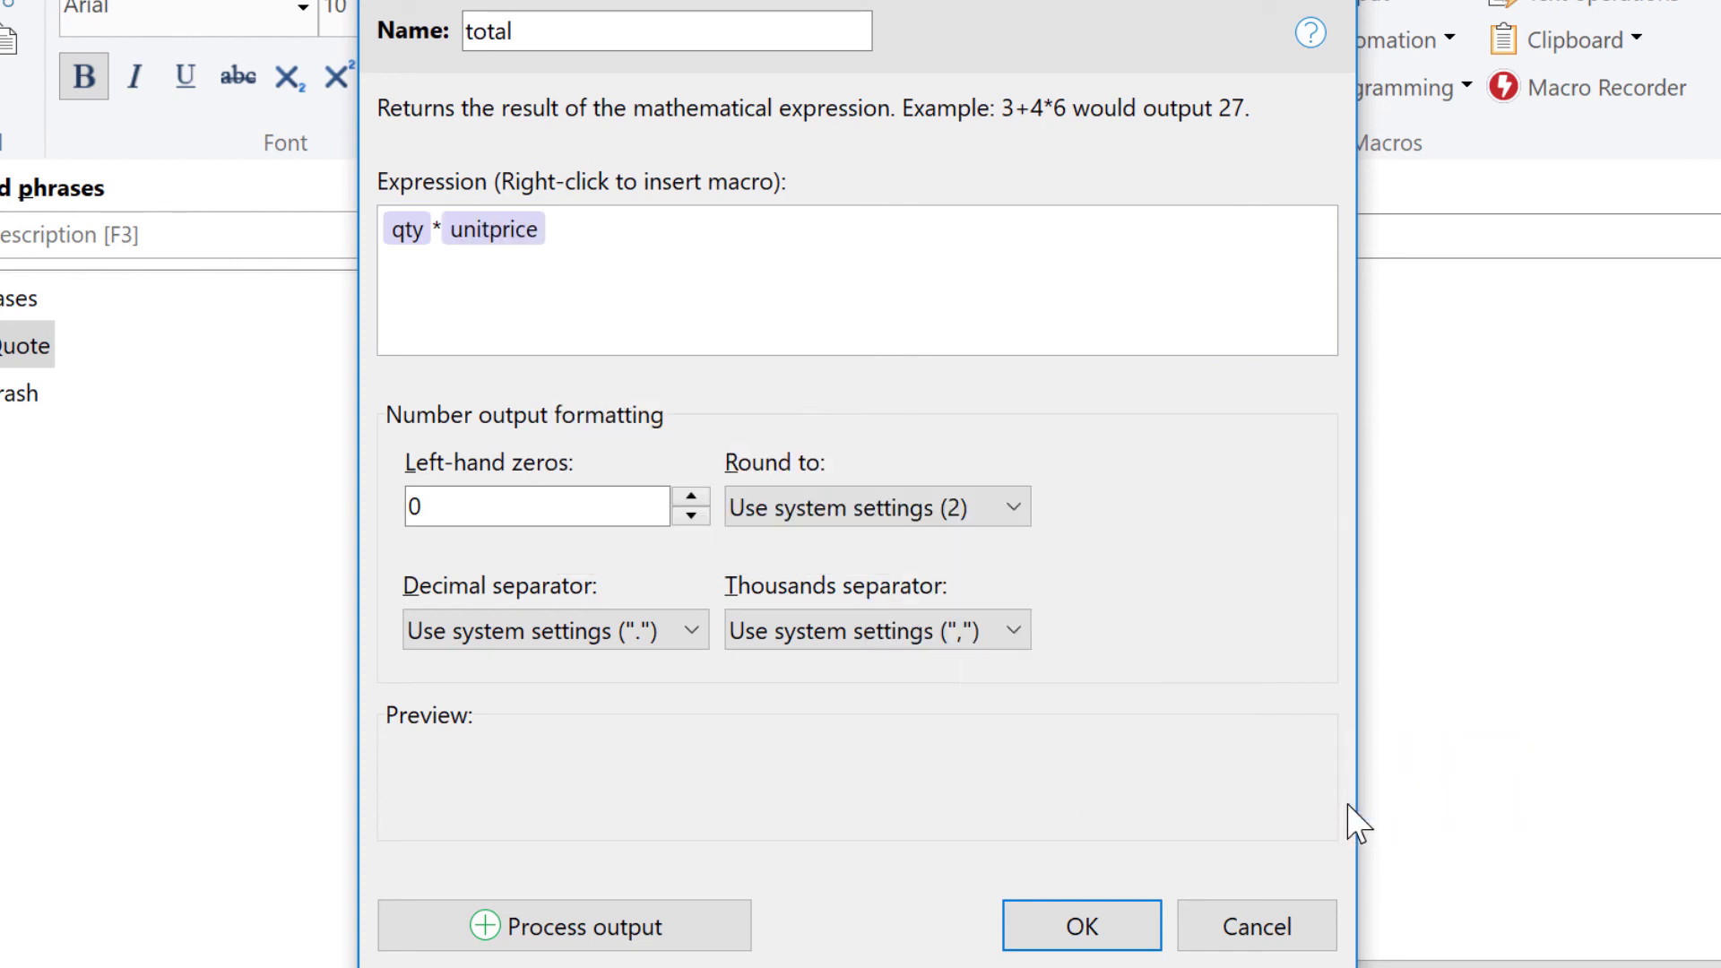
pyautogui.click(1109, 911)
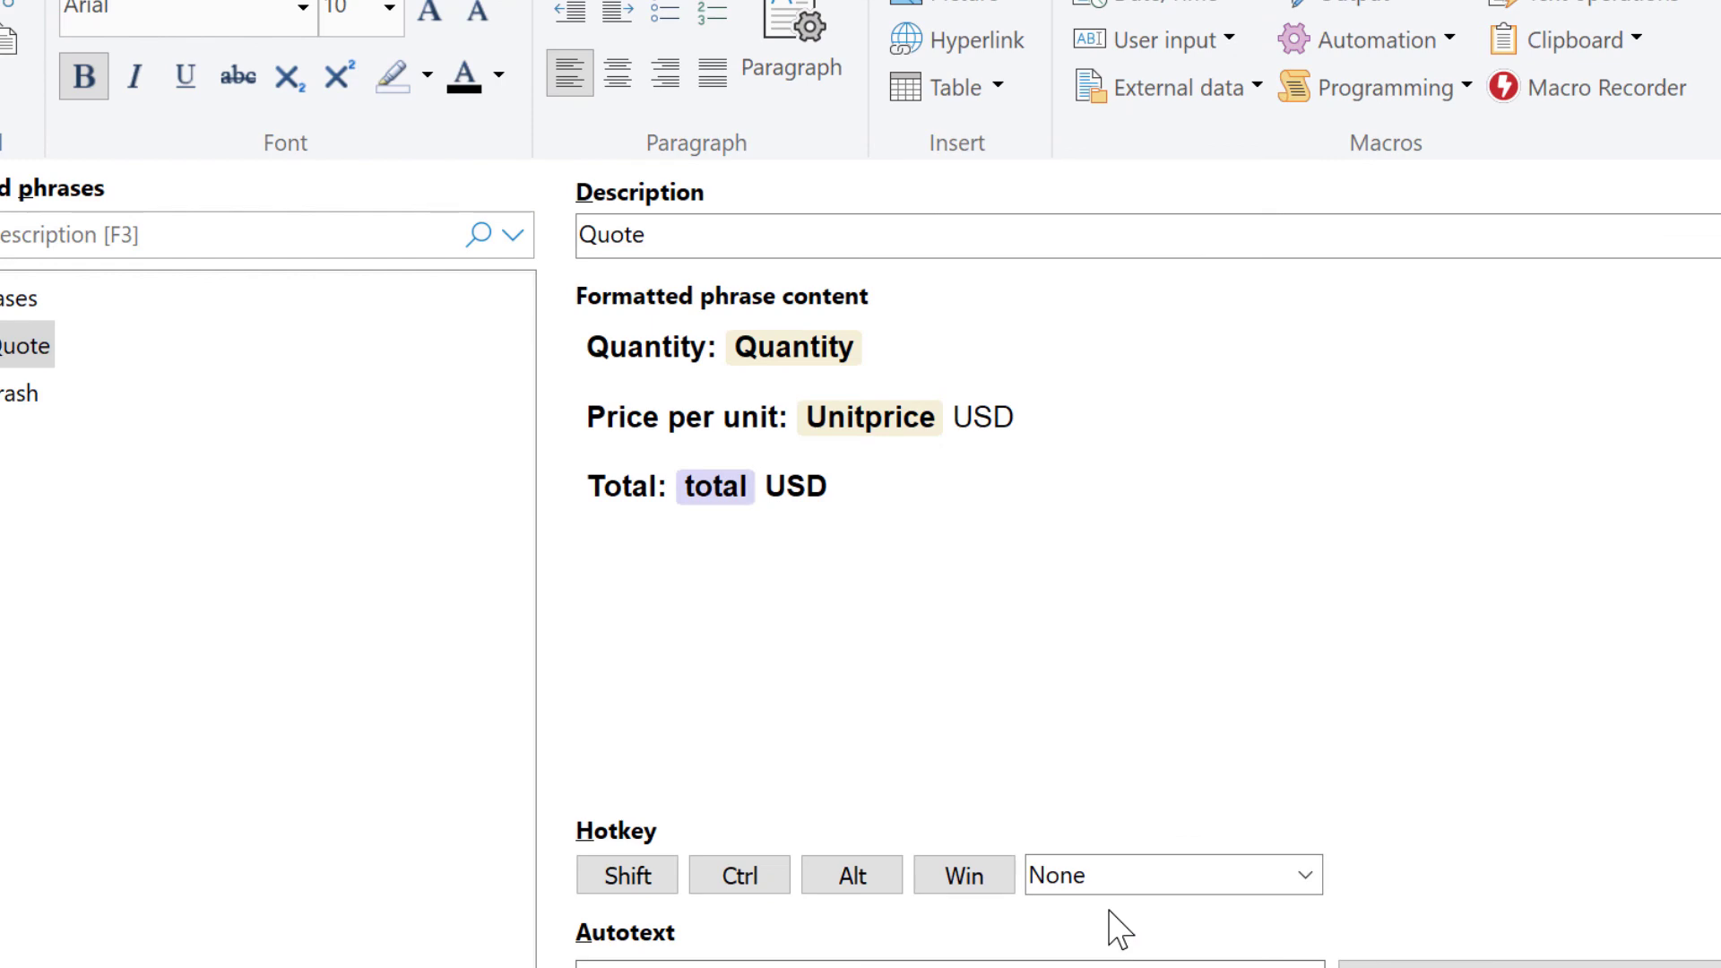